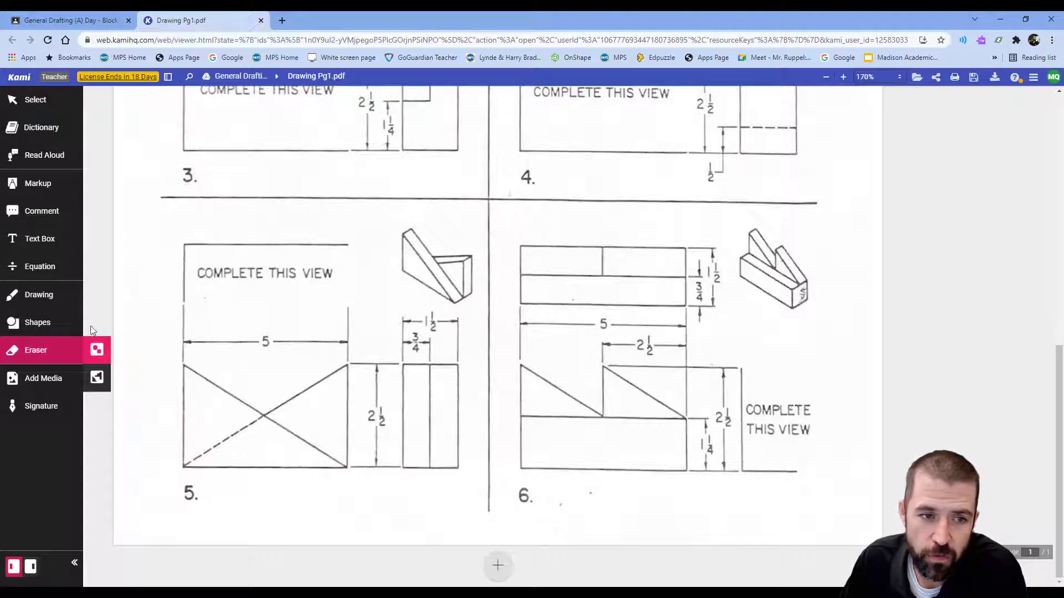
In Kami, draw two stacked rectangles over problem 5's top-view area, the upper one around COMPLETE THIS VIEW.
click(55, 326)
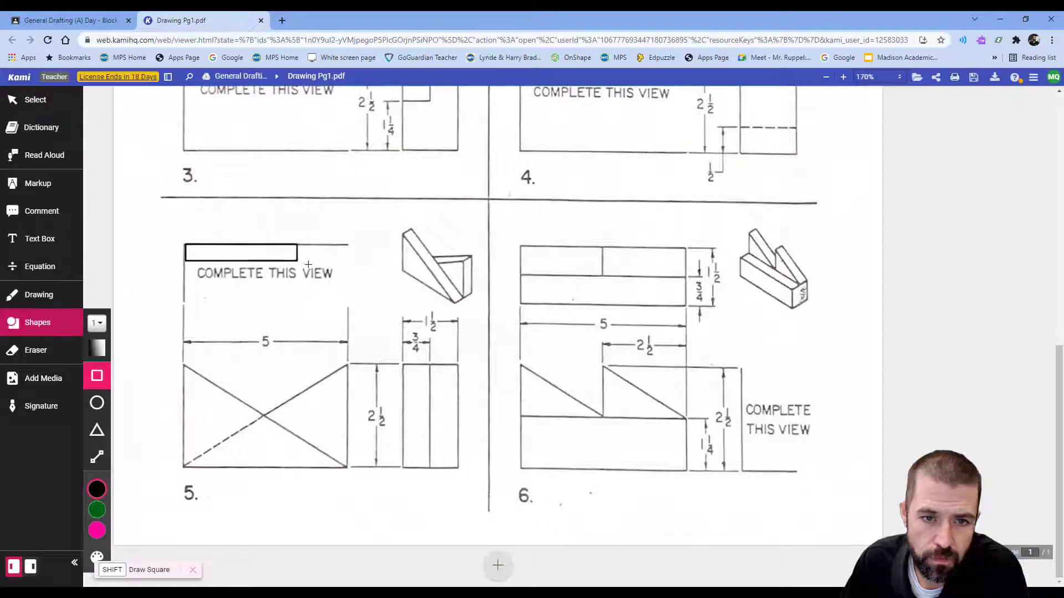
drag(322, 268, 349, 277)
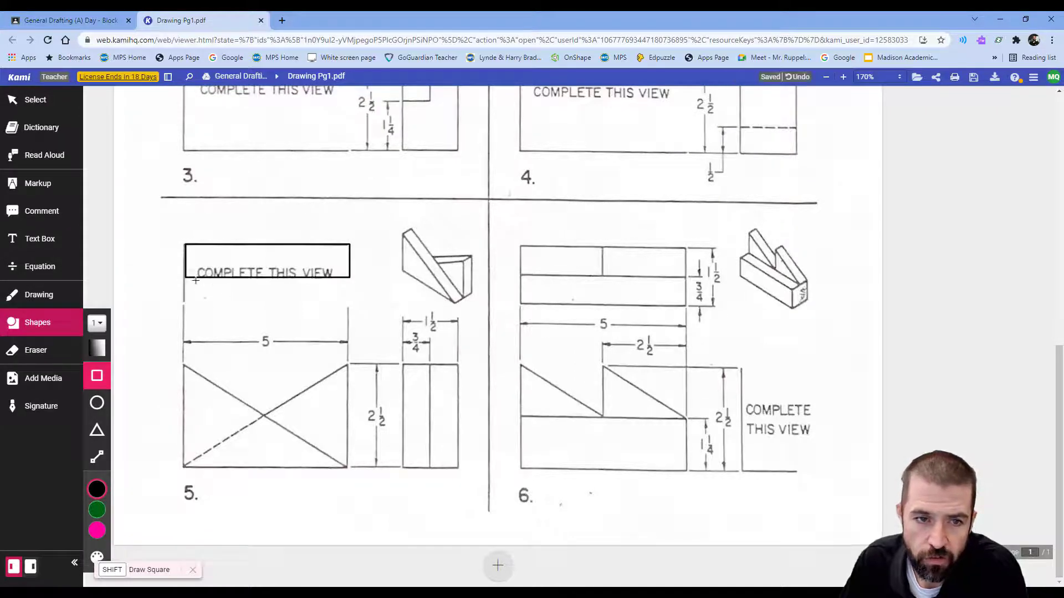
drag(185, 278, 349, 301)
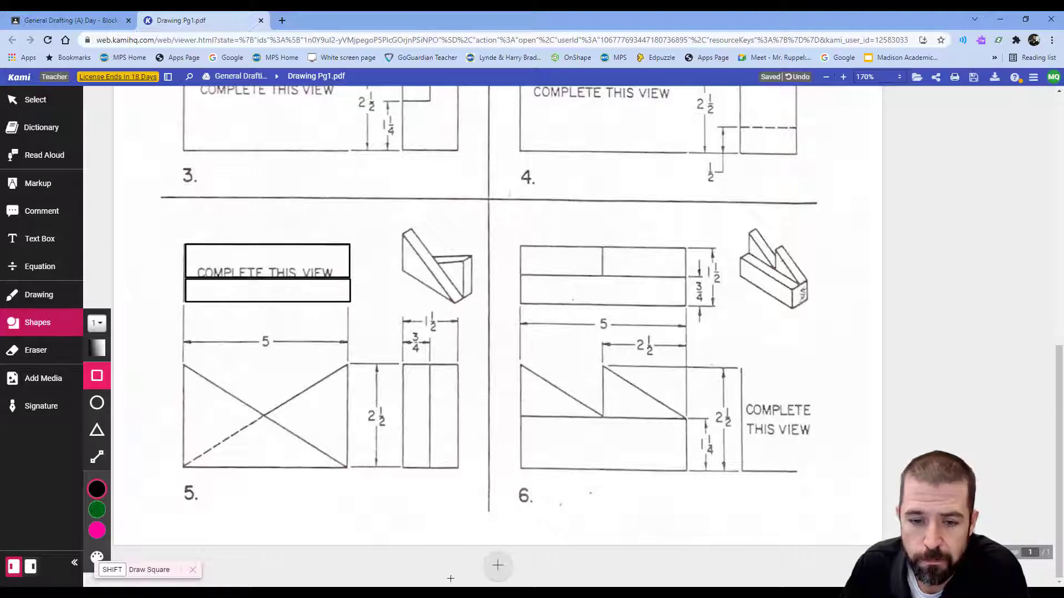
In AutoCAD, draw a bottom horizontal line and a left vertical line forming an L in the title block.
key(alt+Tab)
click(26, 60)
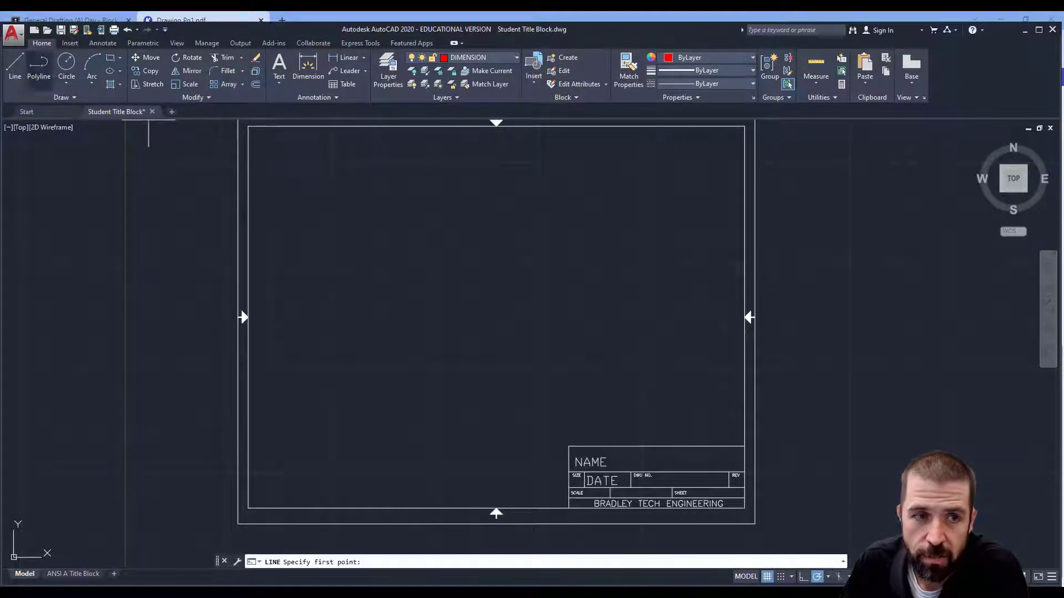
click(700, 424)
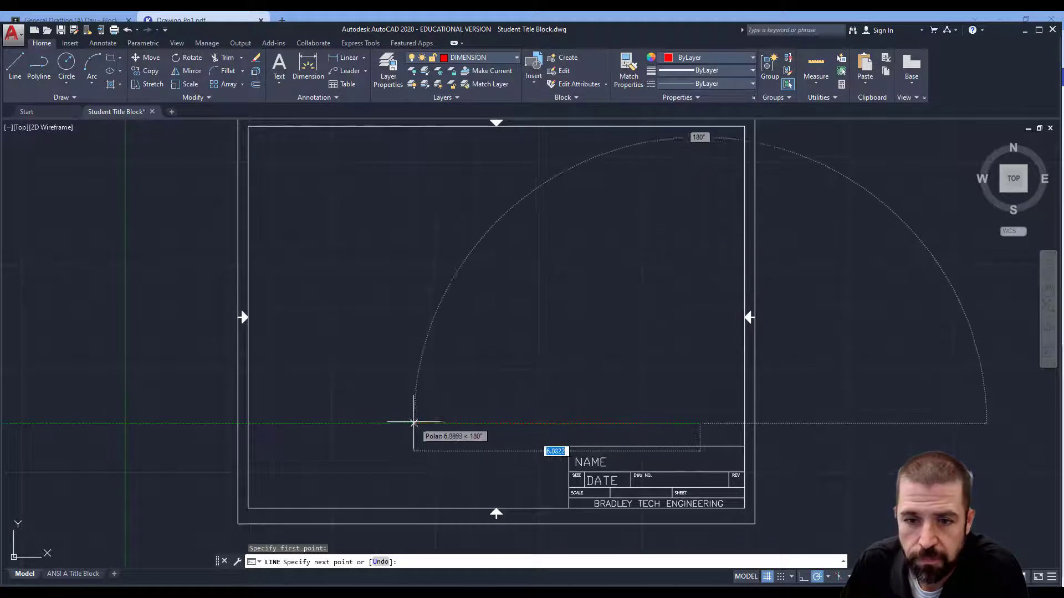
click(321, 424)
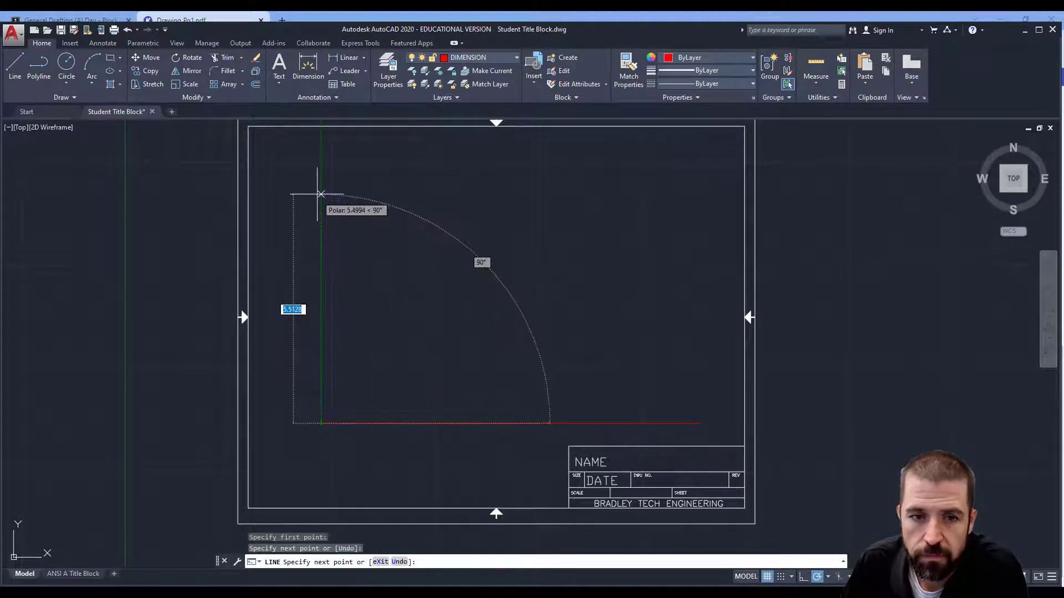
click(321, 191)
key(Escape)
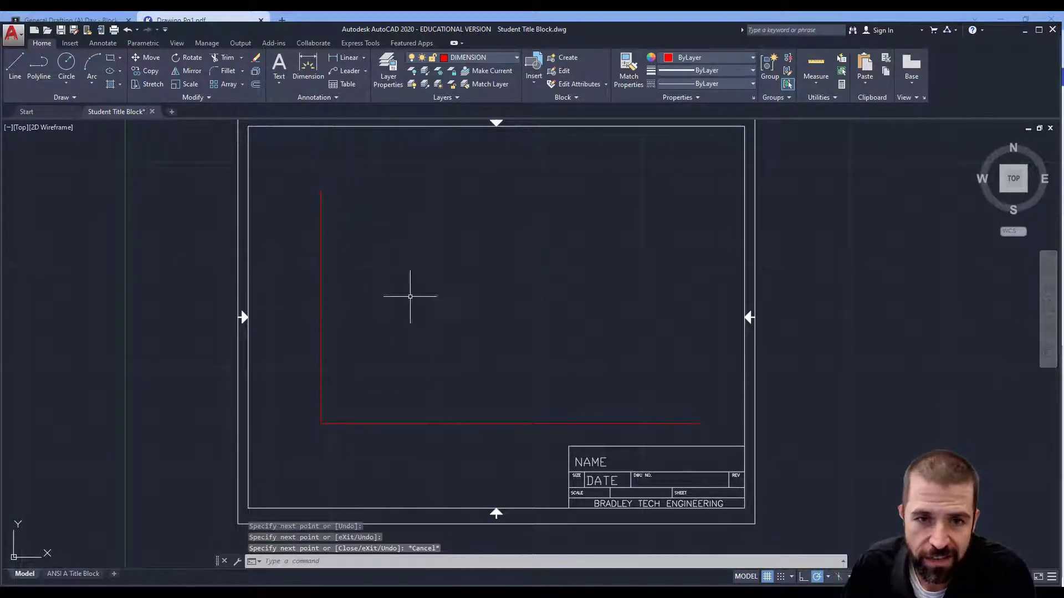
Move both new lines onto layer 0.
click(429, 444)
click(326, 387)
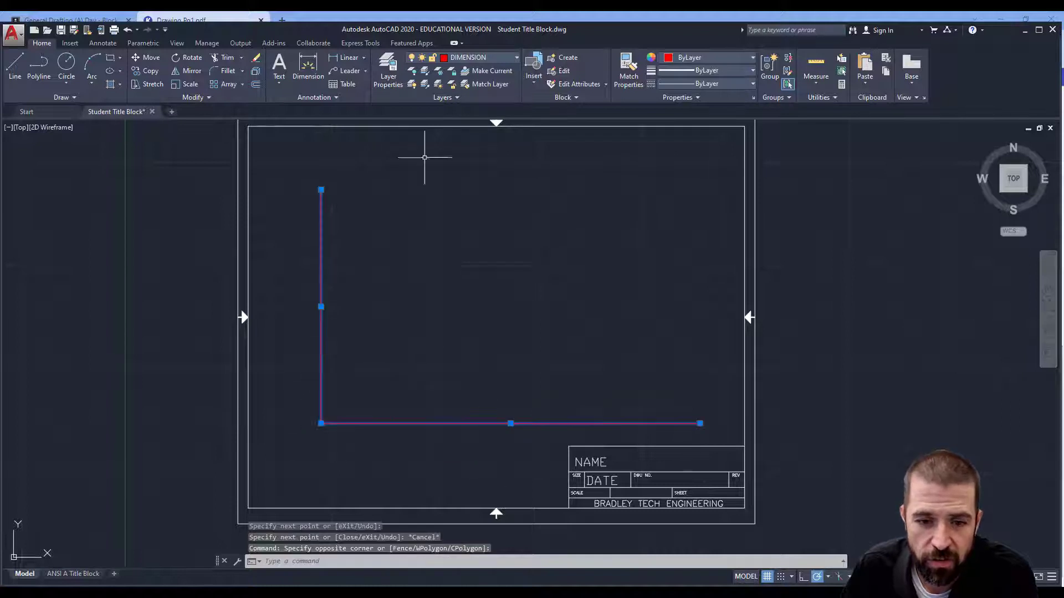
click(490, 56)
click(484, 67)
key(Escape)
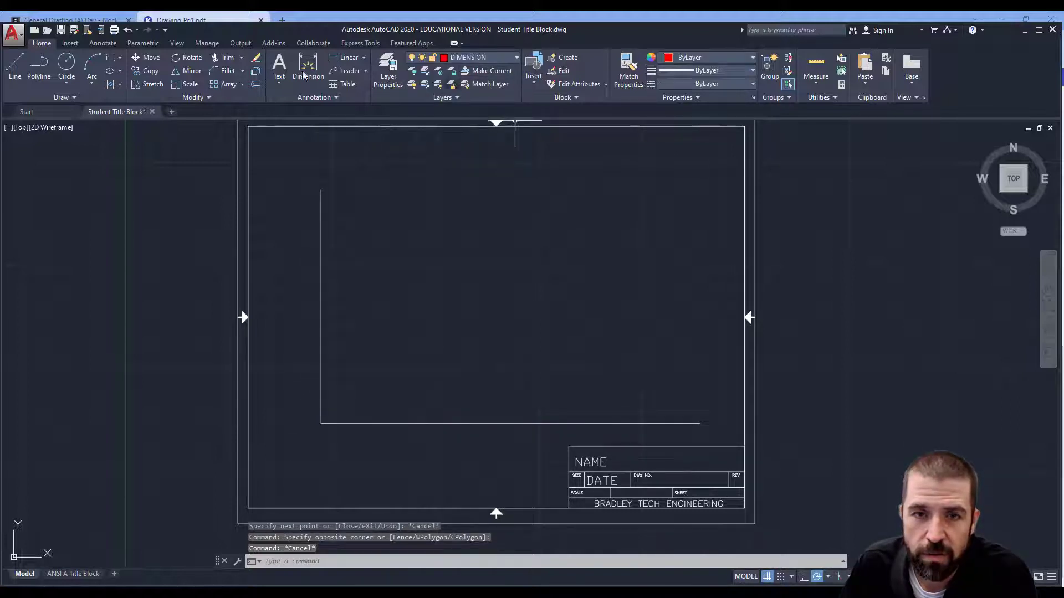
Make layer 0 the current layer, leaving its colour unchanged.
click(456, 58)
click(449, 72)
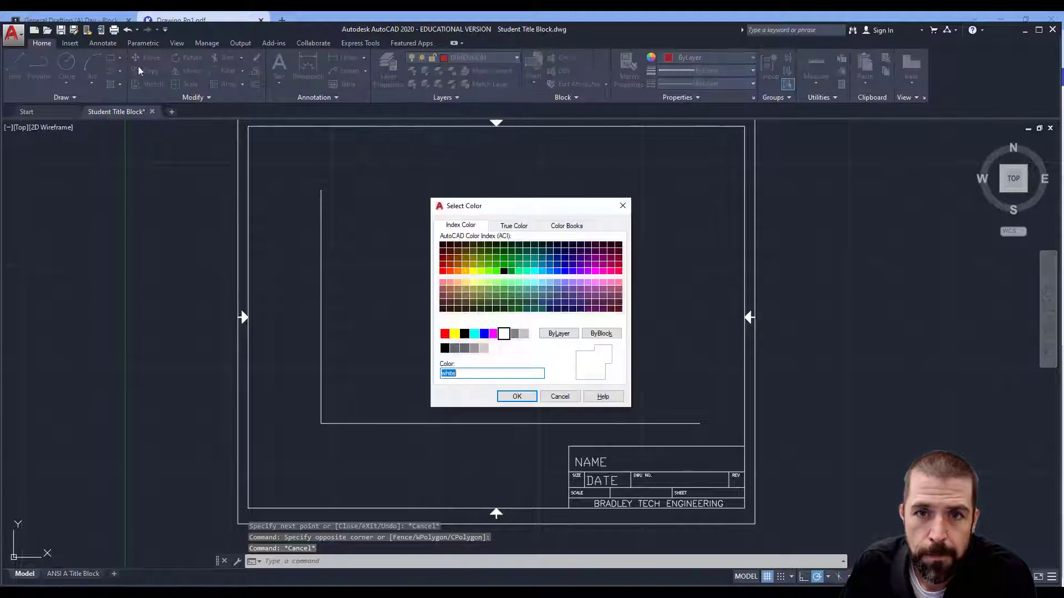
click(623, 209)
click(478, 57)
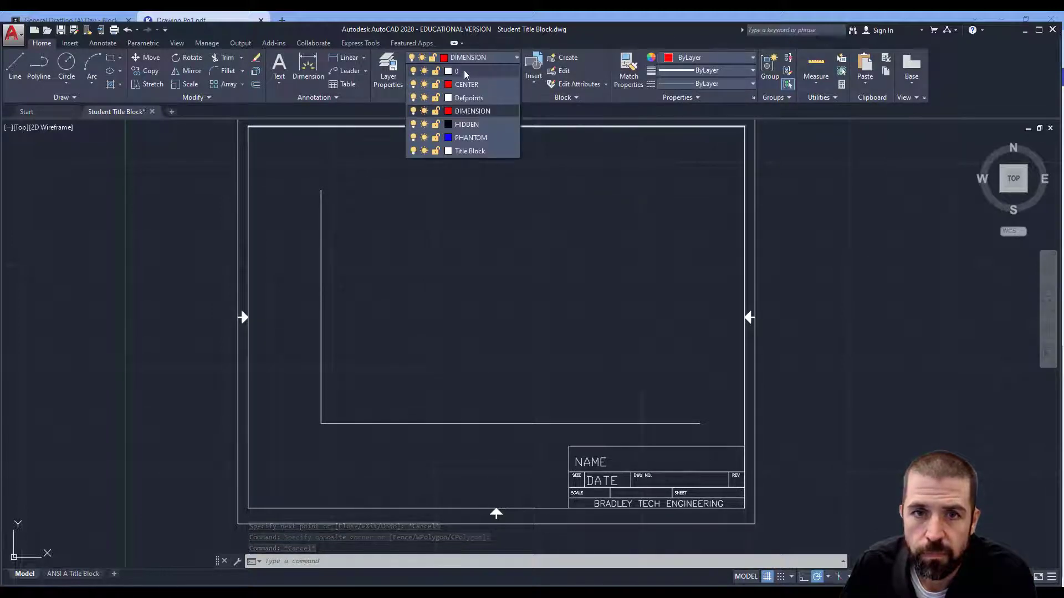
click(466, 71)
Offset the left vertical line 5 units to the right.
click(256, 84)
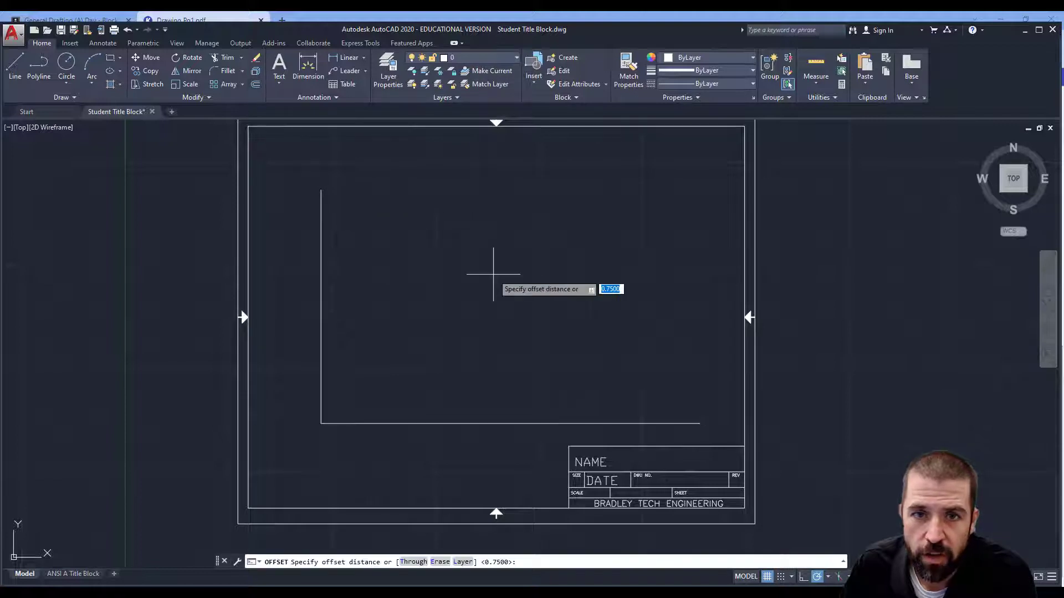
key(Return)
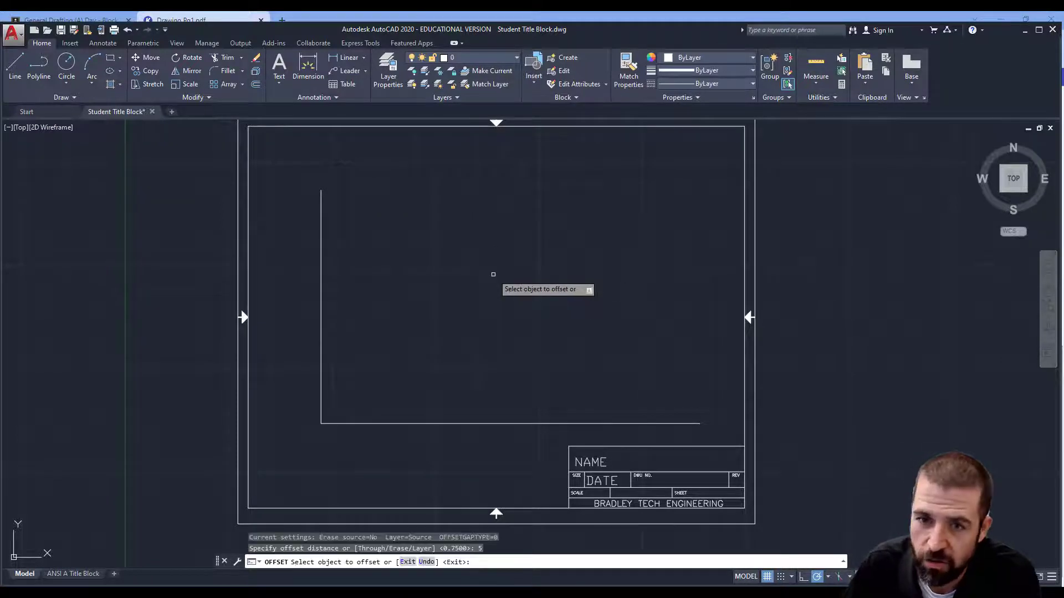
click(321, 342)
click(514, 346)
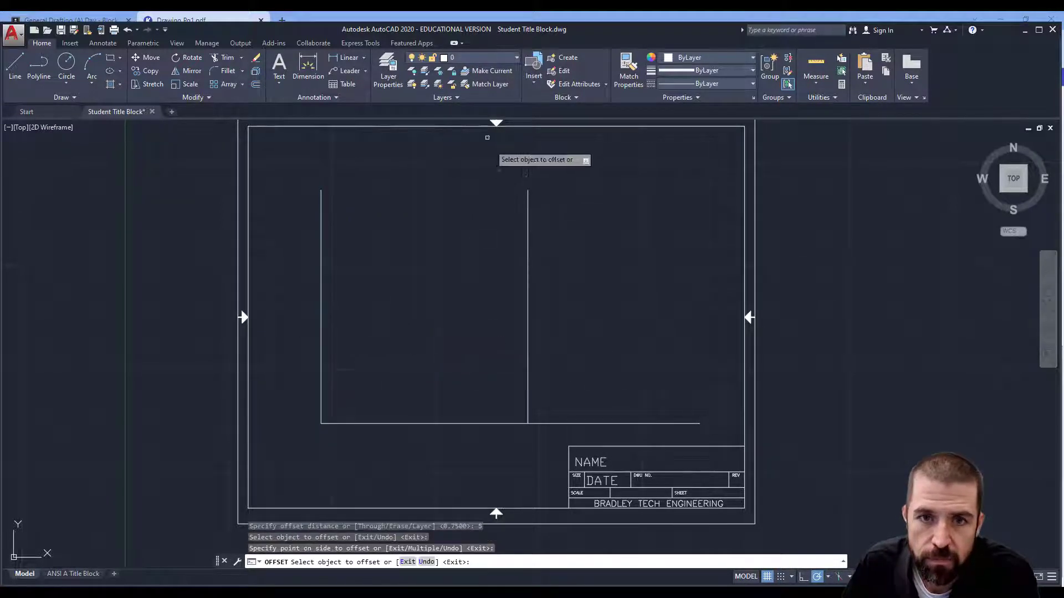
Offset the bottom horizontal line 2.5 units upward.
click(256, 85)
text(2.5)
key(Return)
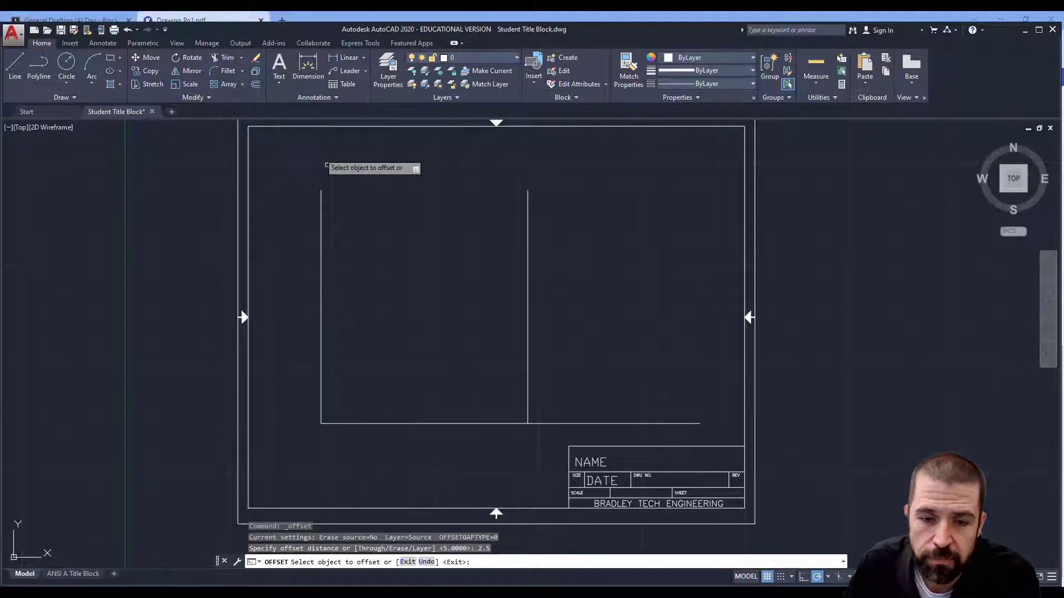
click(513, 423)
click(489, 320)
Offset the new horizontal line 1 up and the line at the 5 mark 1 right, then return to Kami.
click(255, 84)
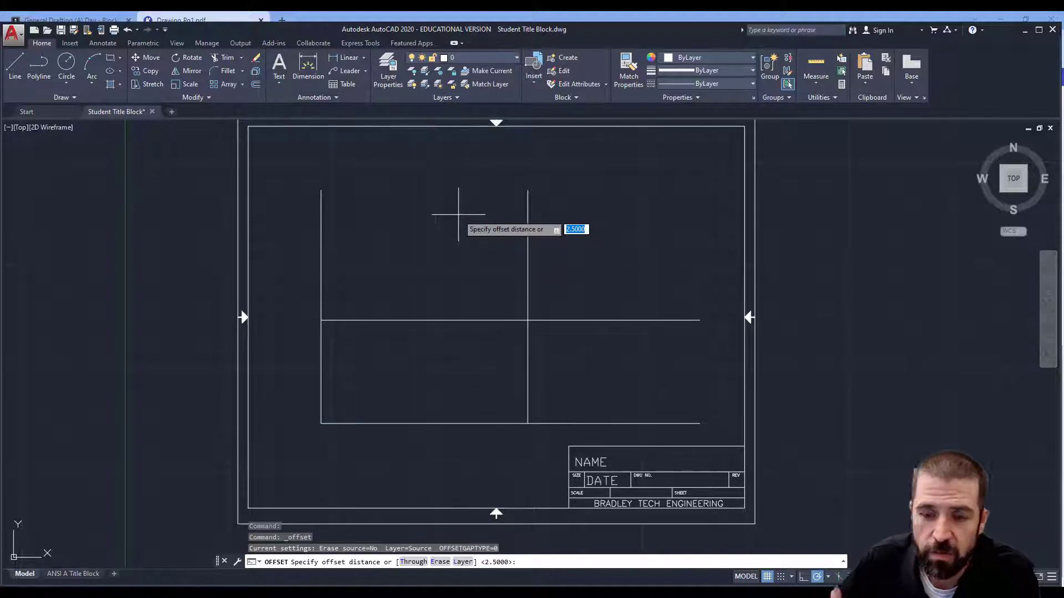
key(Return)
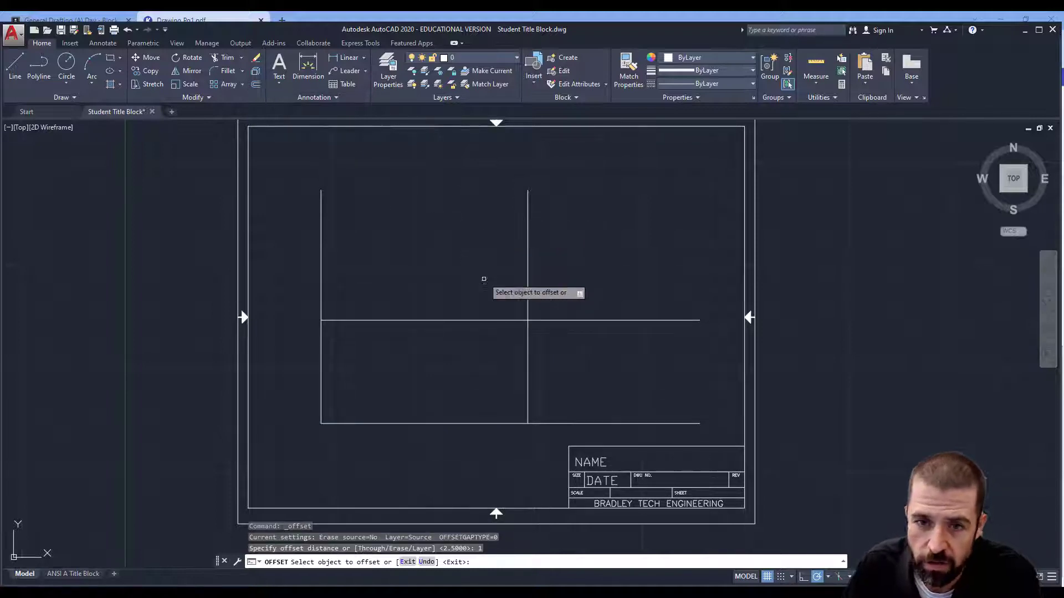
click(487, 320)
click(493, 275)
click(531, 345)
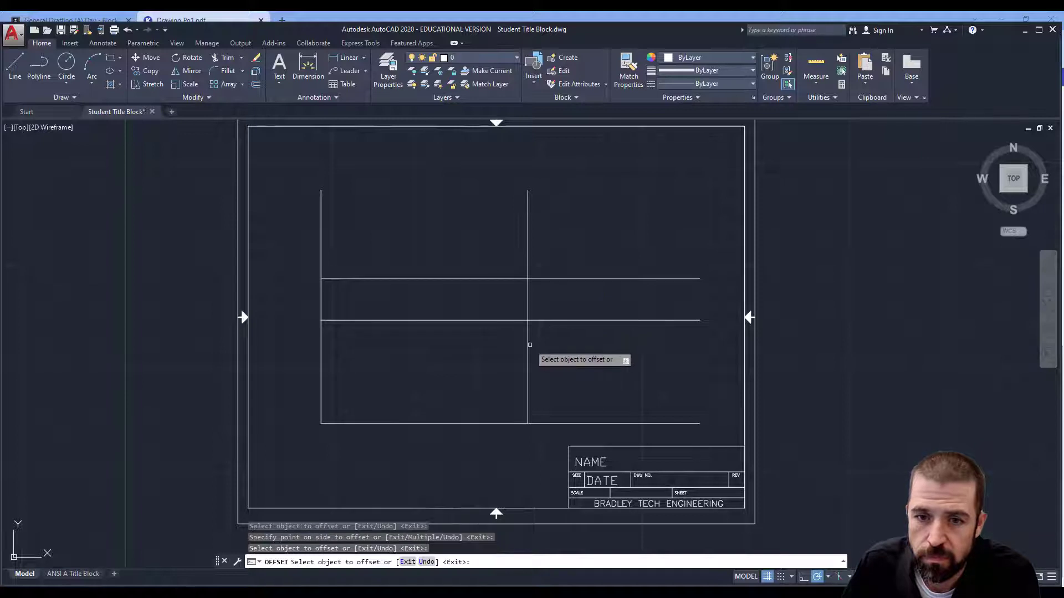
click(528, 349)
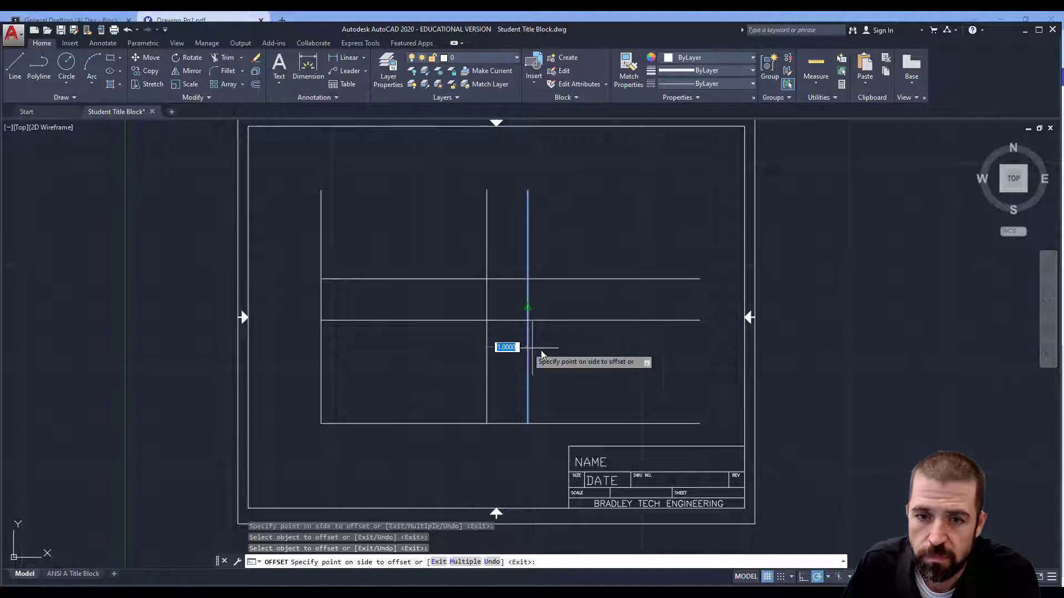
click(641, 358)
key(alt+Tab)
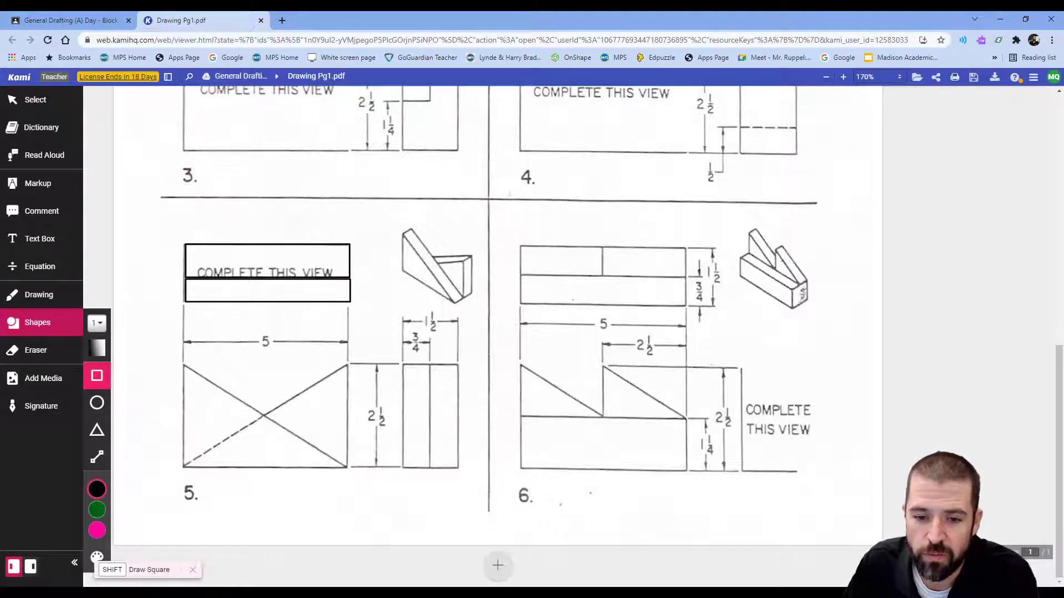
Offset the top horizontal line upward twice and the right vertical line rightward twice, each 0.75 apart.
key(alt+Tab)
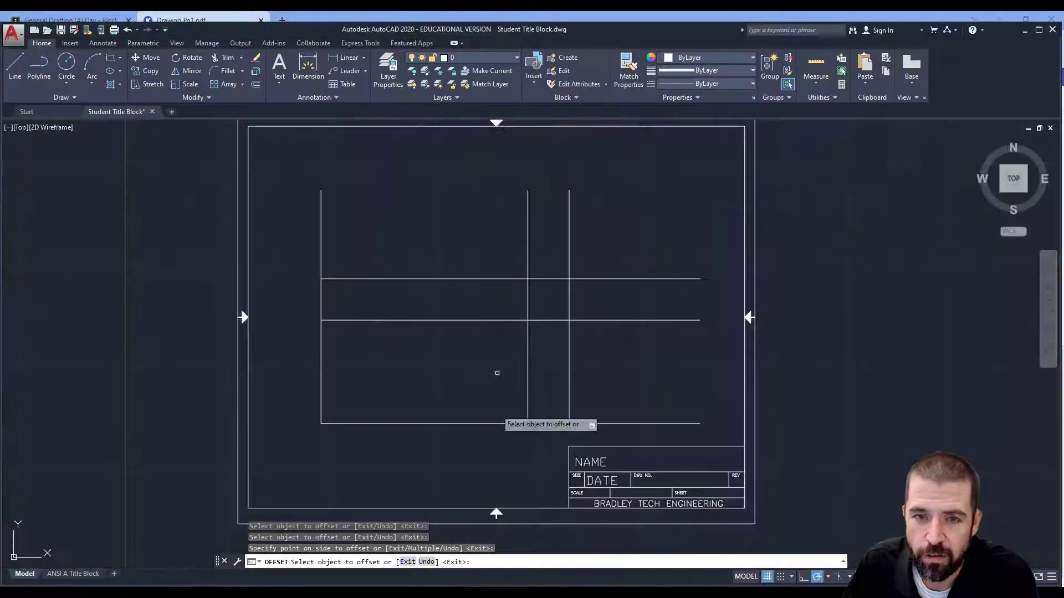
click(257, 86)
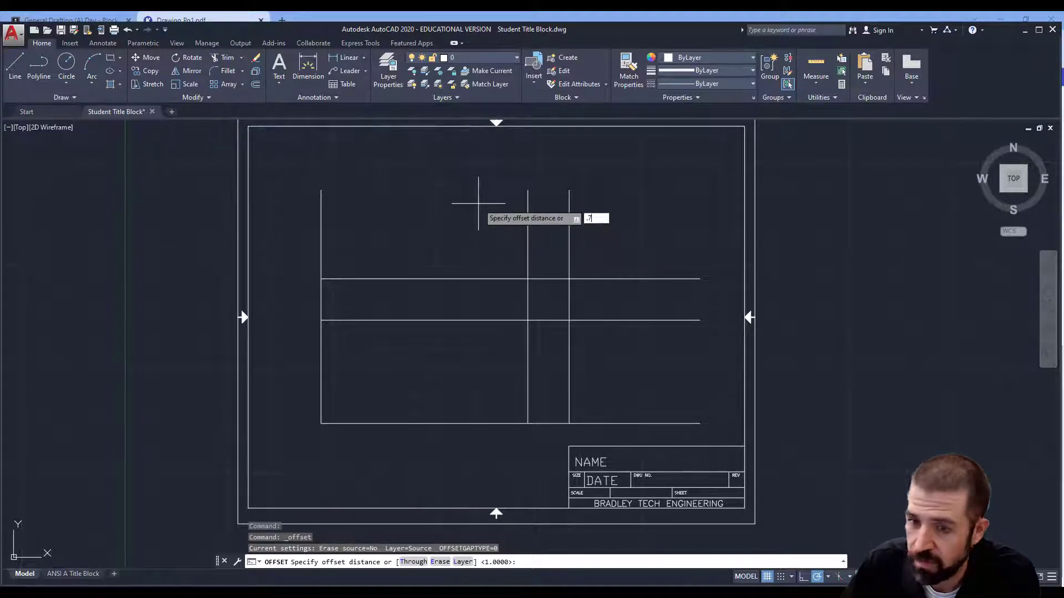
key(Return)
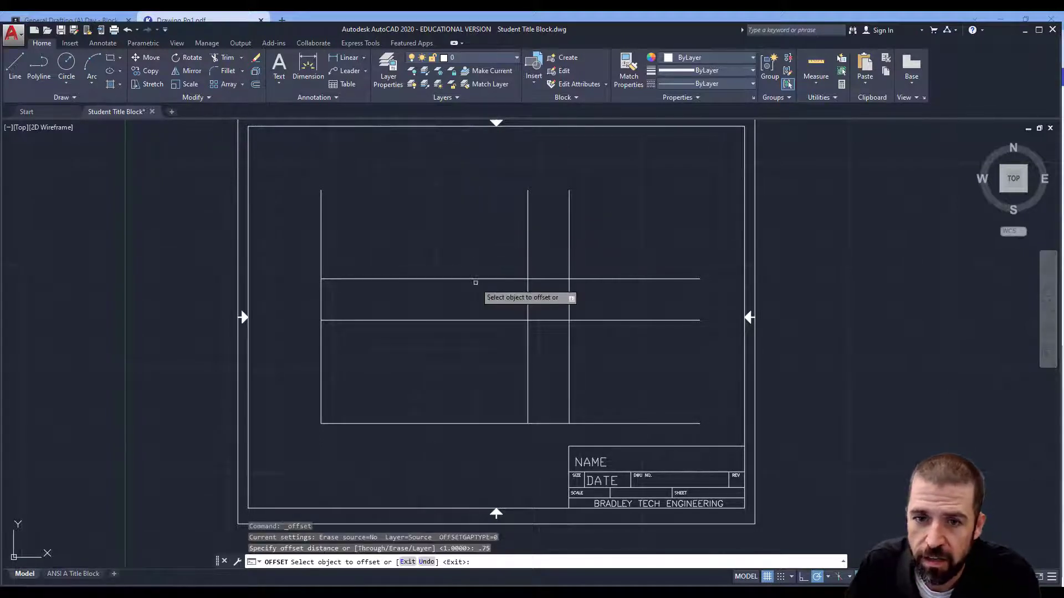
click(478, 278)
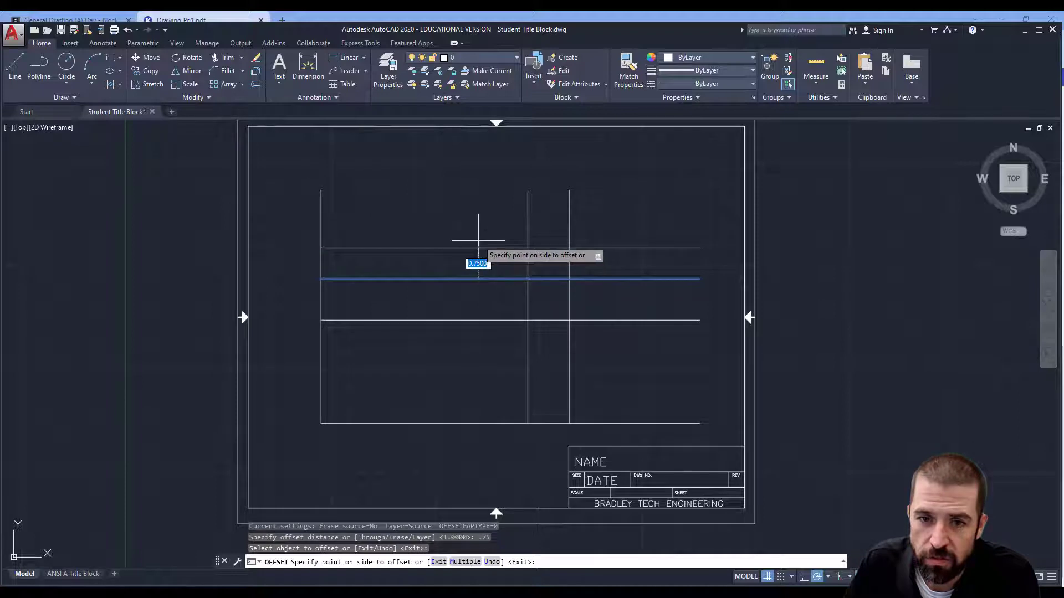
click(477, 260)
click(480, 248)
click(485, 230)
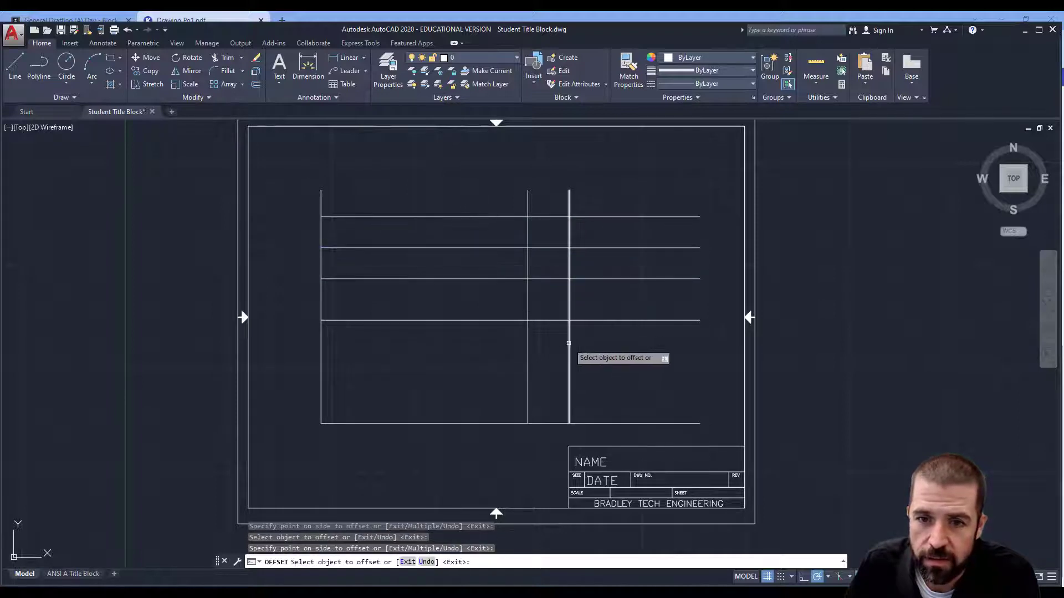
click(569, 349)
click(593, 351)
click(601, 350)
click(626, 358)
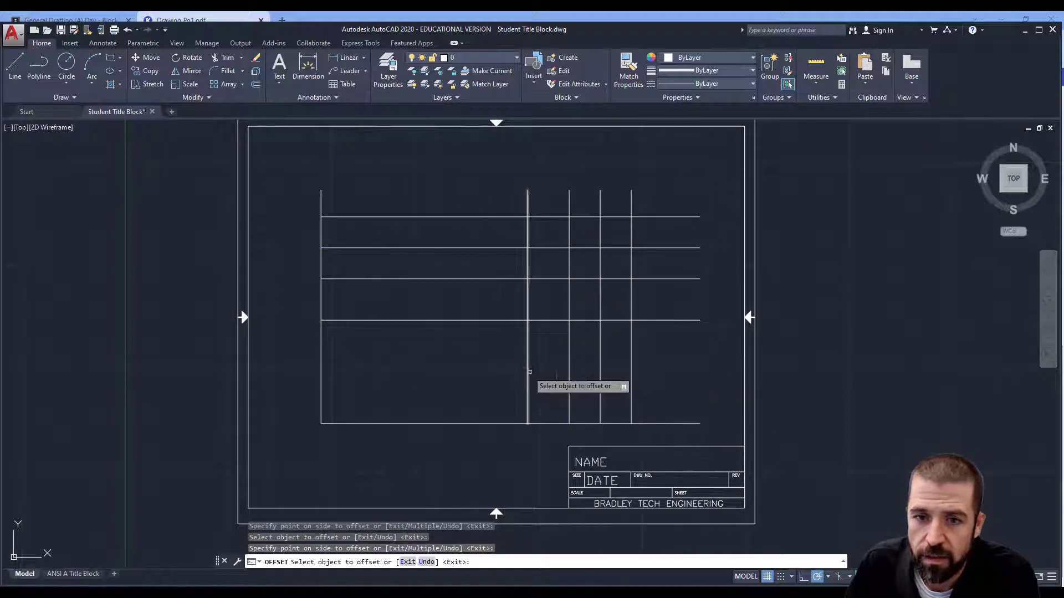
Draw a 45° miter line between the lower and upper grid corners.
click(15, 65)
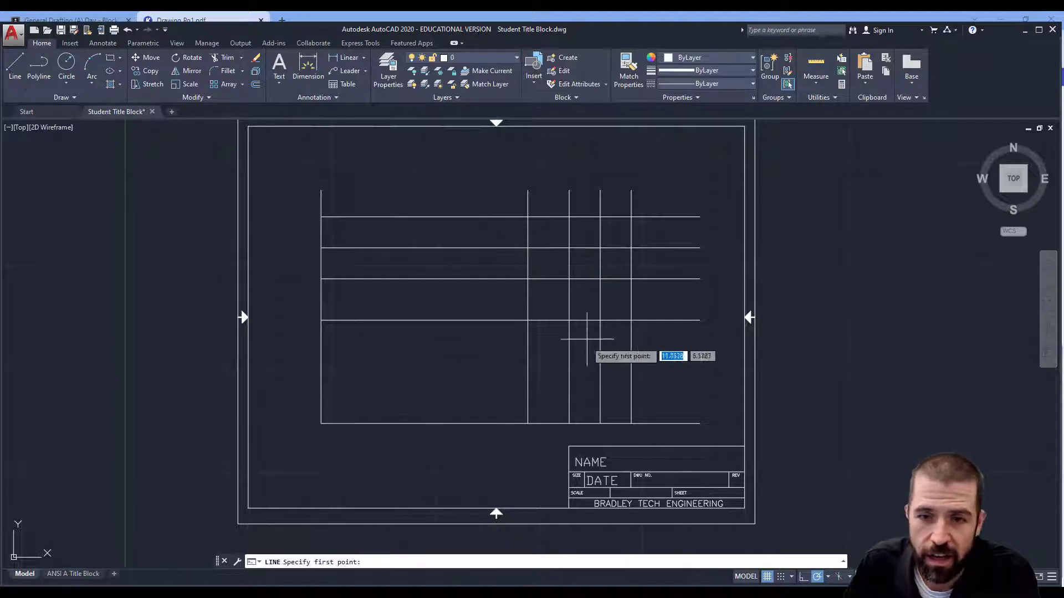
click(569, 279)
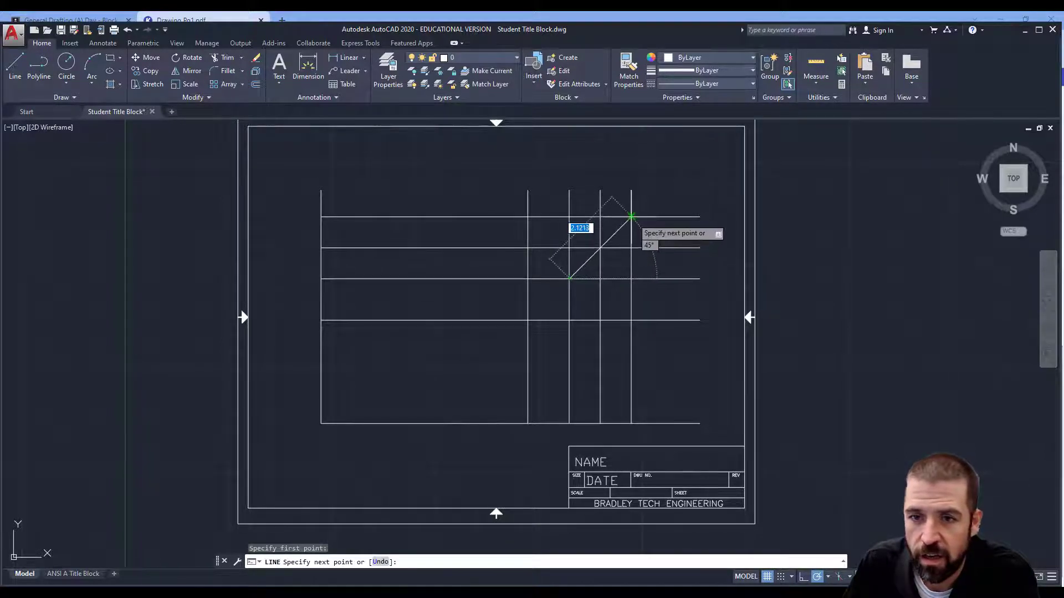
click(632, 217)
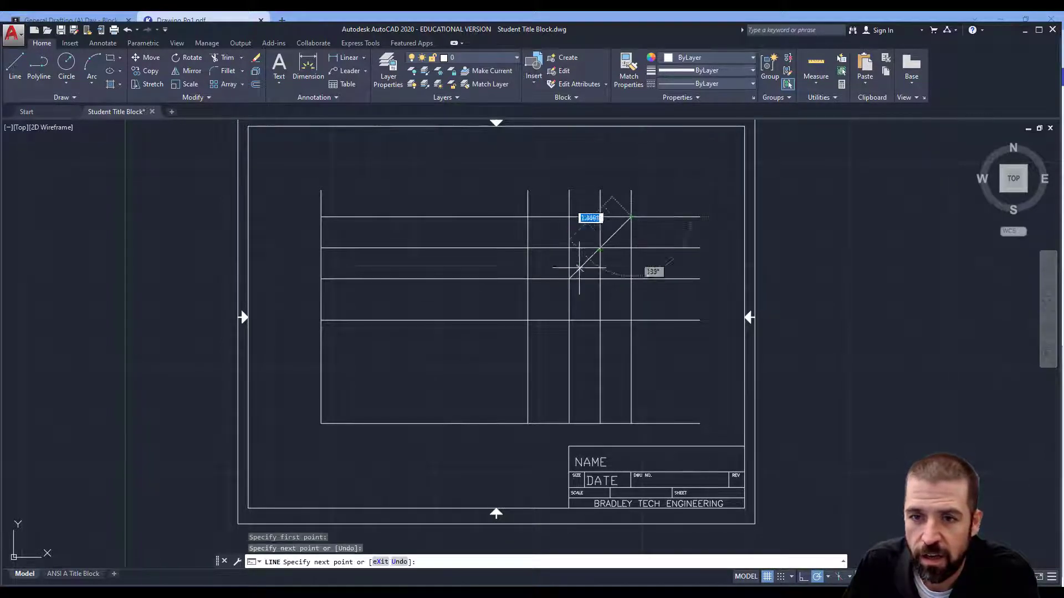
Trim the construction lines between the front and side views, using all lines as cutting edges.
click(219, 58)
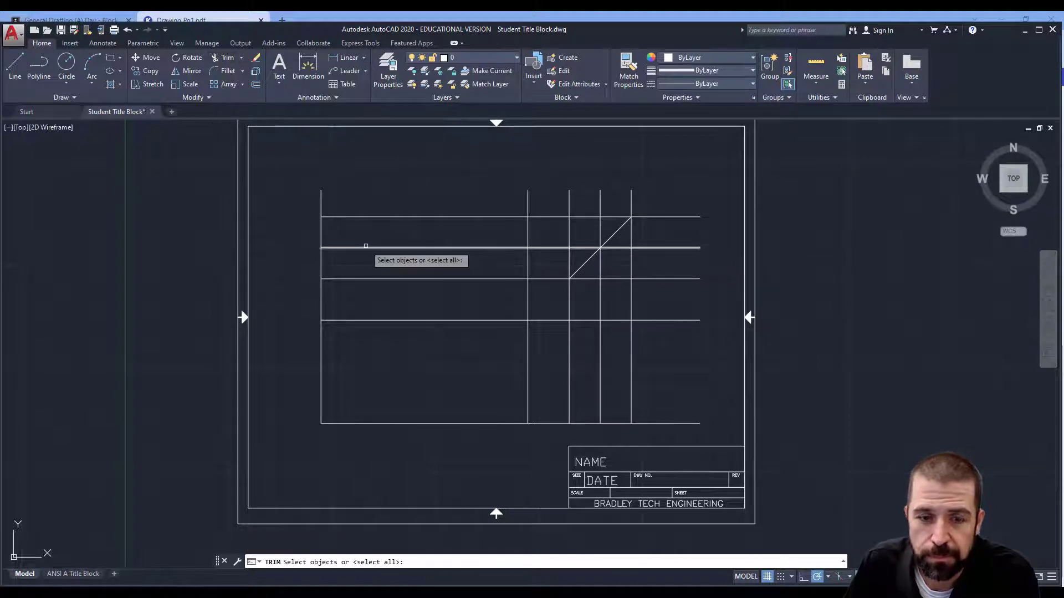
click(293, 187)
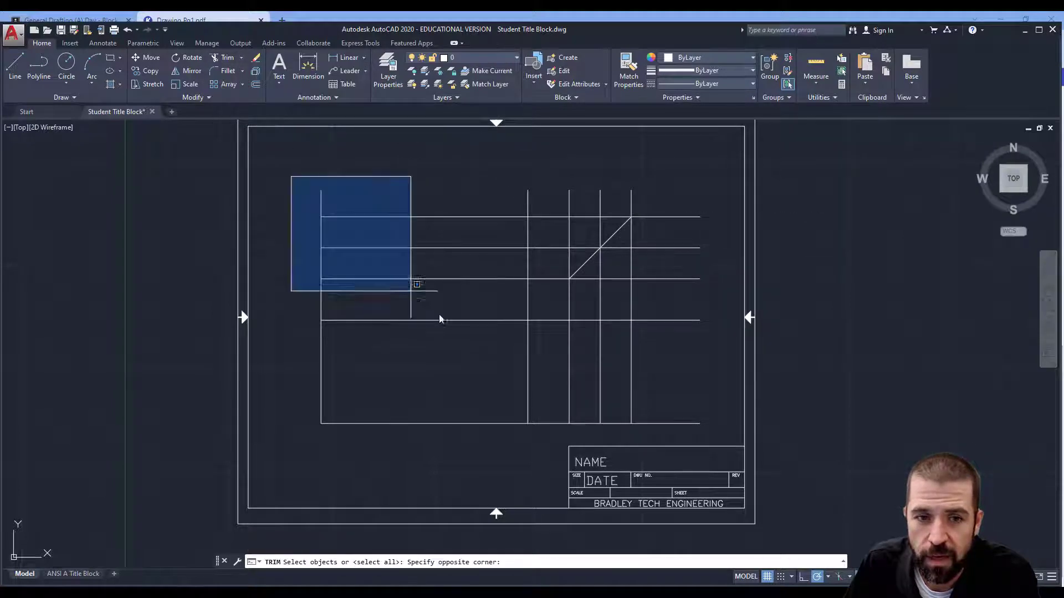
click(718, 434)
key(Return)
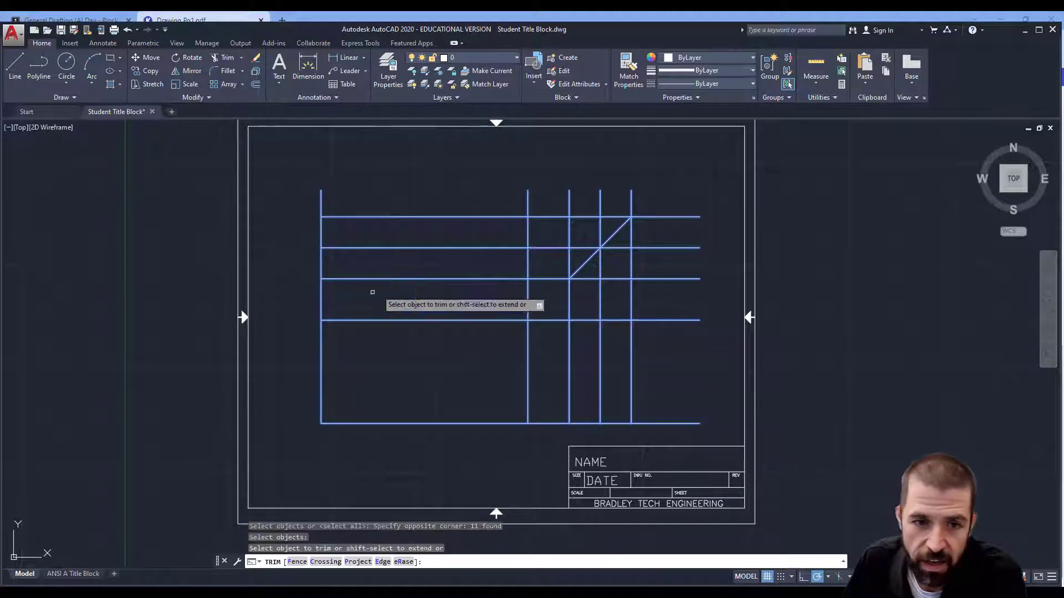
click(321, 299)
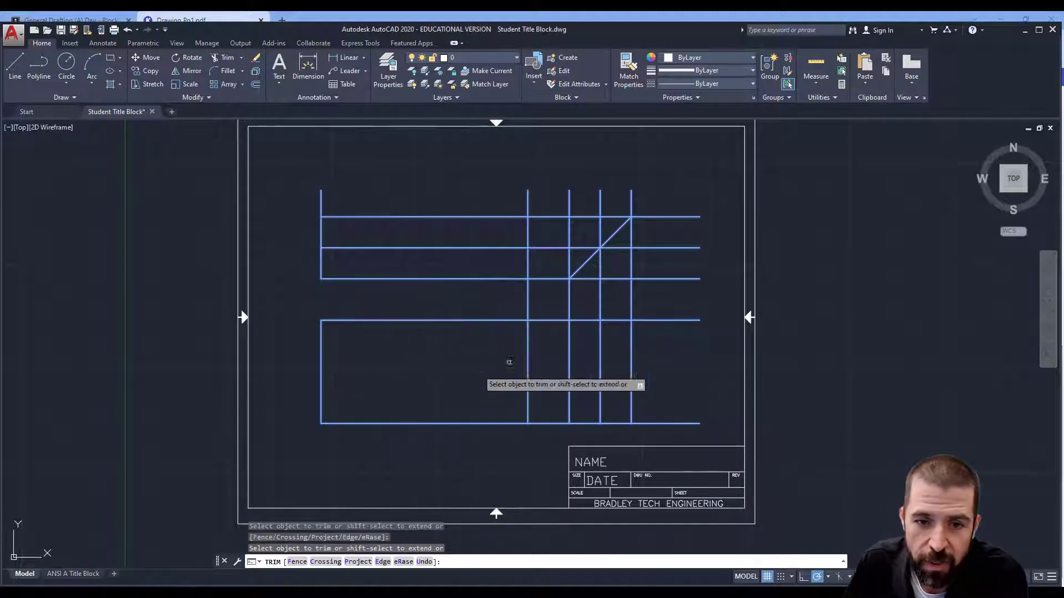
click(527, 299)
click(543, 320)
click(551, 424)
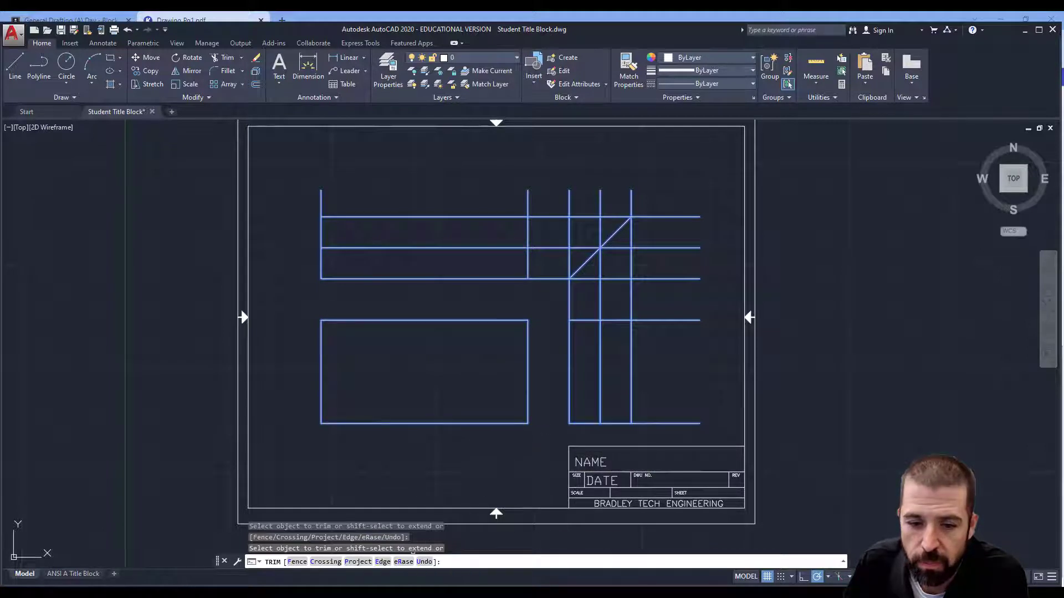
After checking the PDF, trim the gaps between the top bands, the side-view overhang and the top-view stubs.
key(alt+Tab)
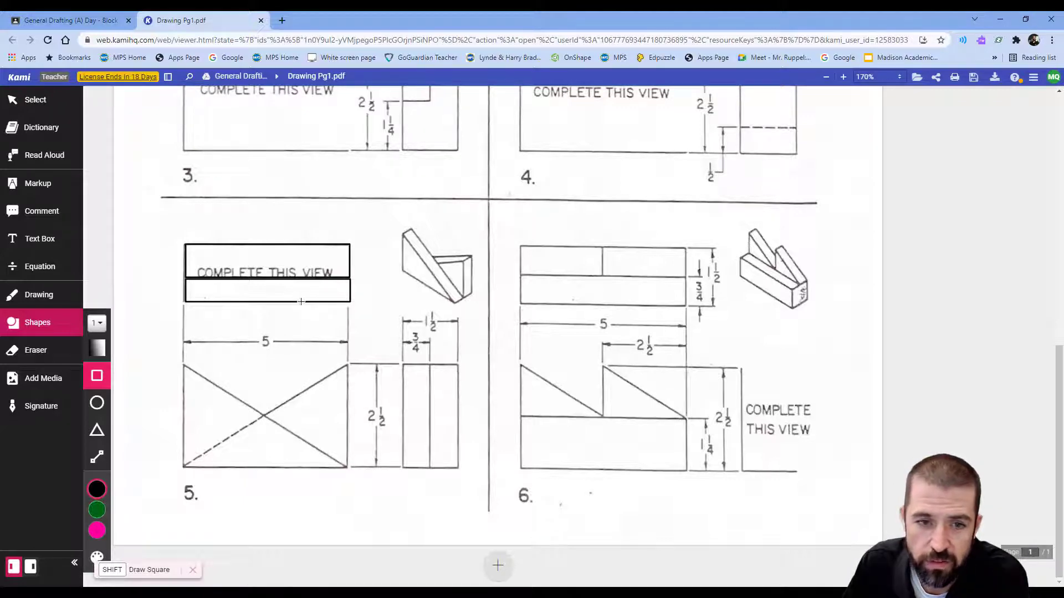
key(alt+Tab)
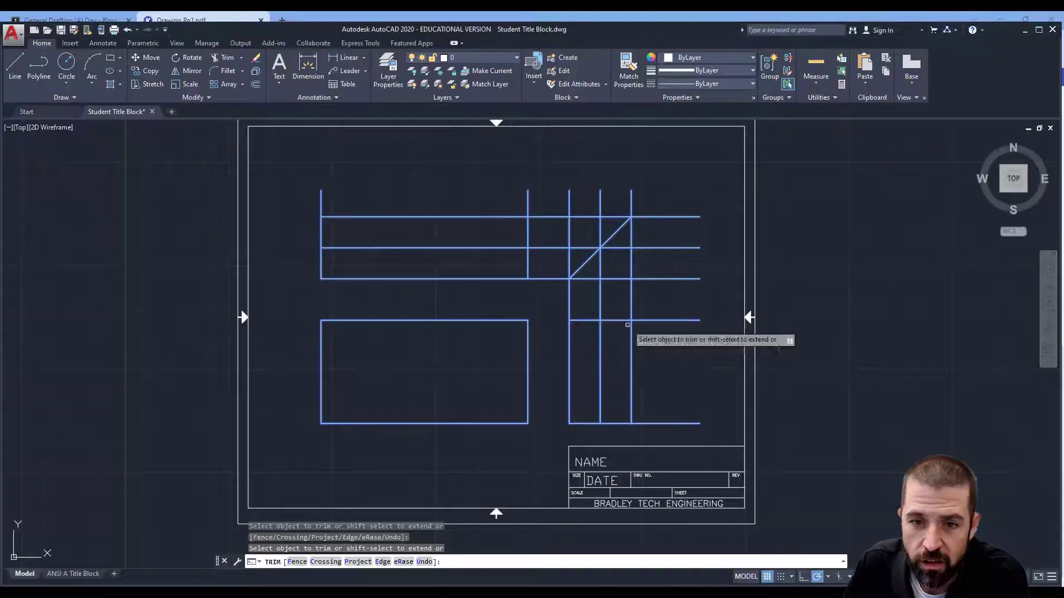
click(569, 303)
click(600, 304)
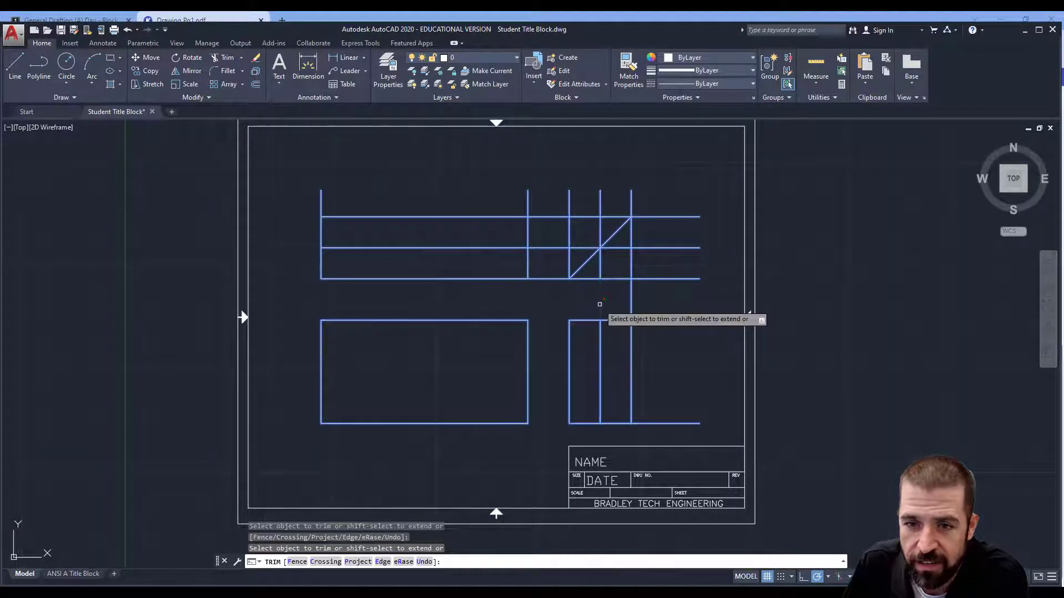
click(631, 304)
click(663, 424)
click(548, 280)
click(547, 248)
click(544, 217)
click(527, 204)
click(321, 201)
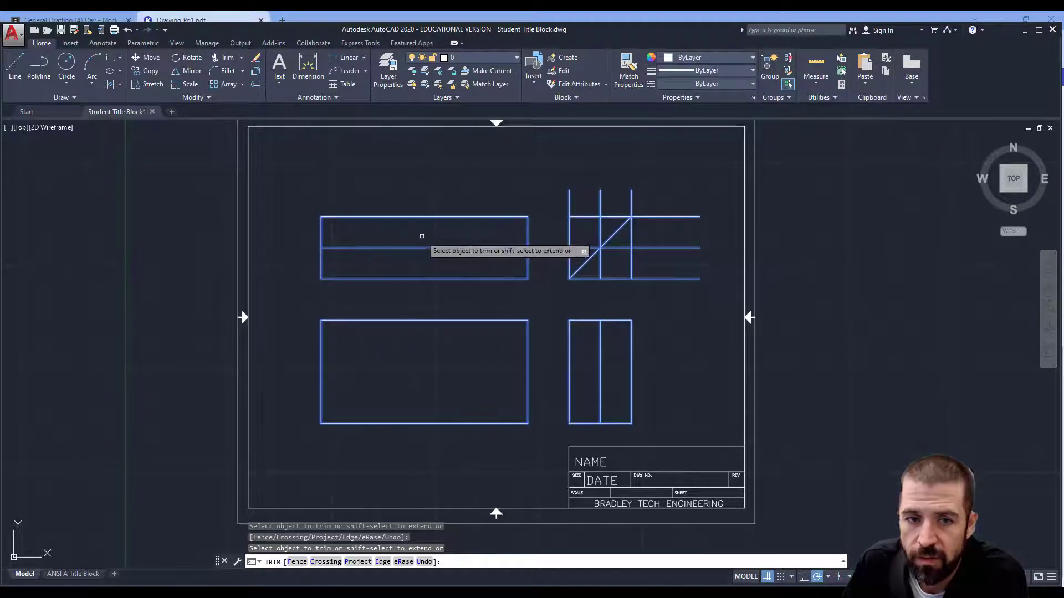
key(Escape)
Erase the leftover lines around the 45° miter line.
click(621, 199)
click(560, 233)
key(Delete)
click(661, 230)
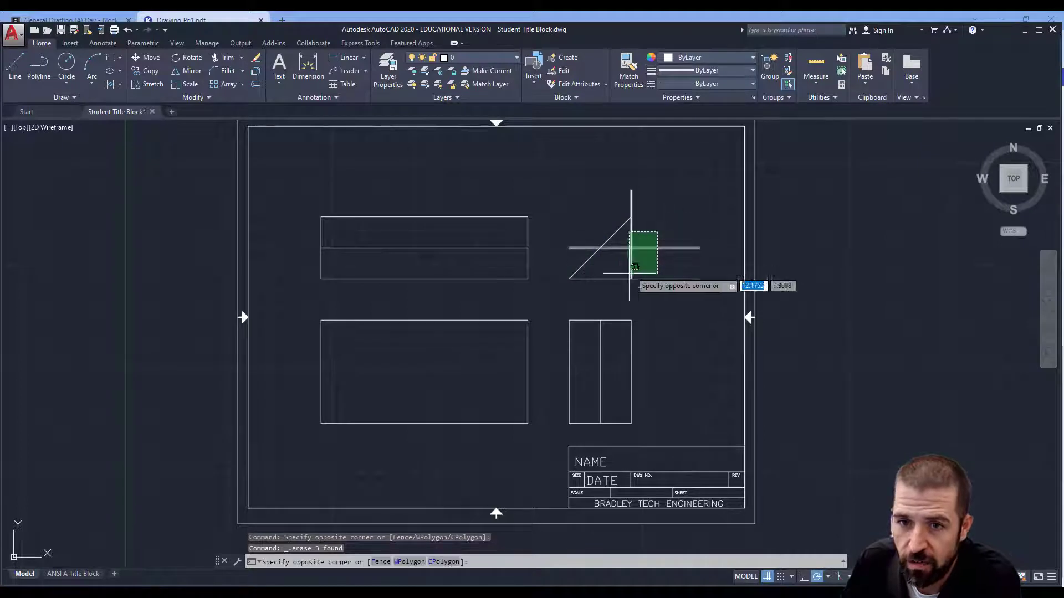
click(617, 292)
key(Delete)
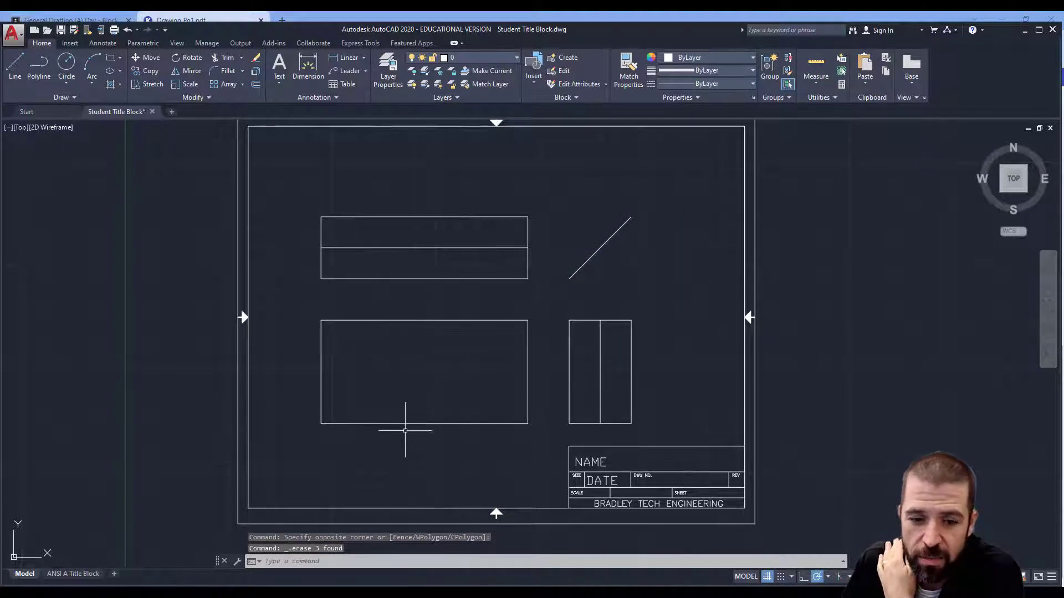
Draw both diagonals of the front view to form an X.
click(15, 66)
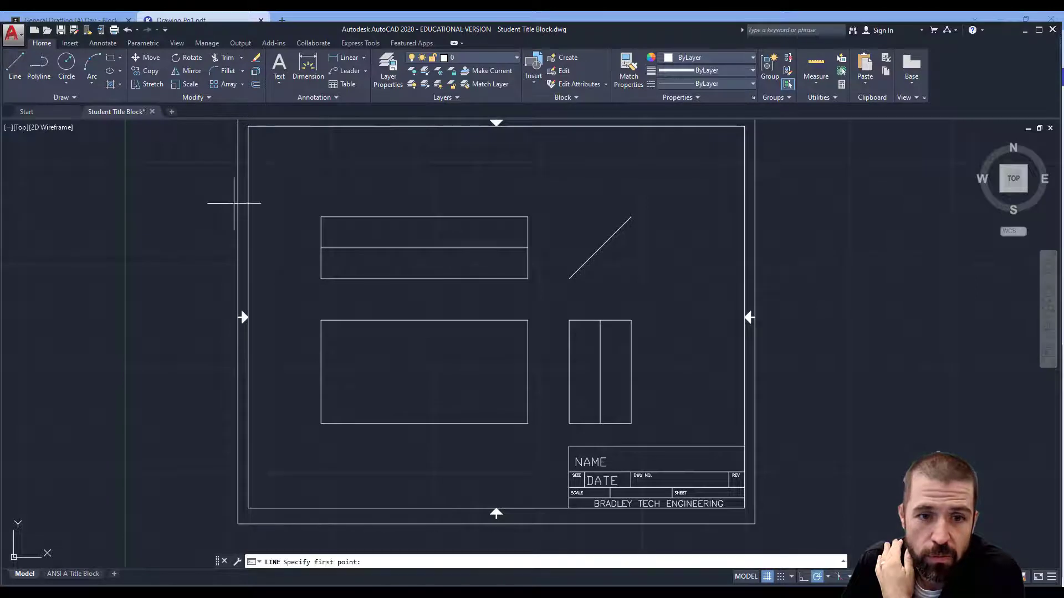
click(320, 319)
click(528, 423)
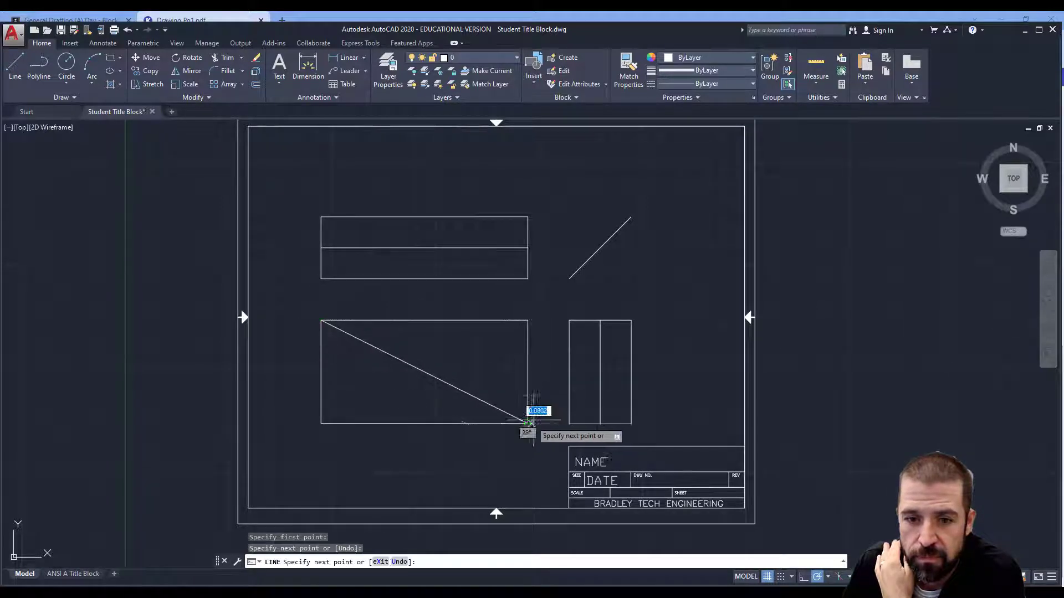
key(Return)
key(Return)
click(528, 320)
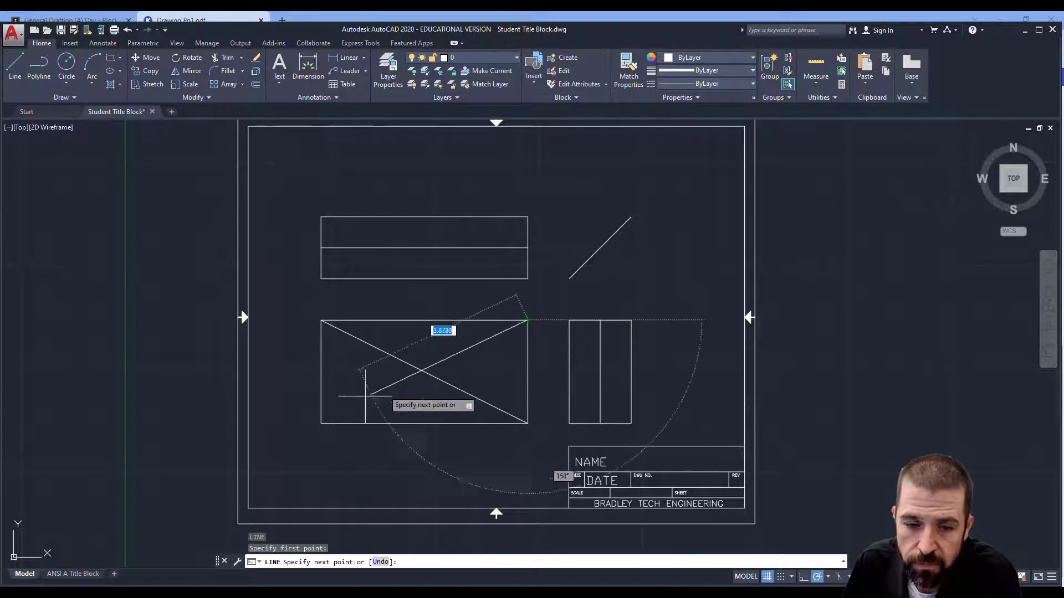
click(320, 423)
key(Return)
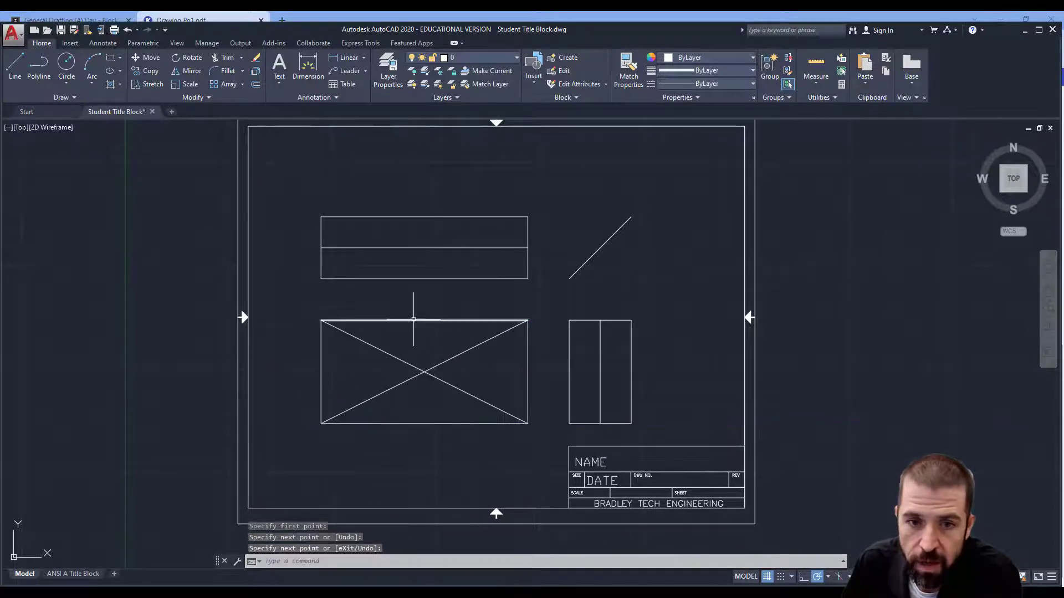
Delete the extra top edge of the front view and switch to the worksheet PDF.
click(413, 320)
key(Delete)
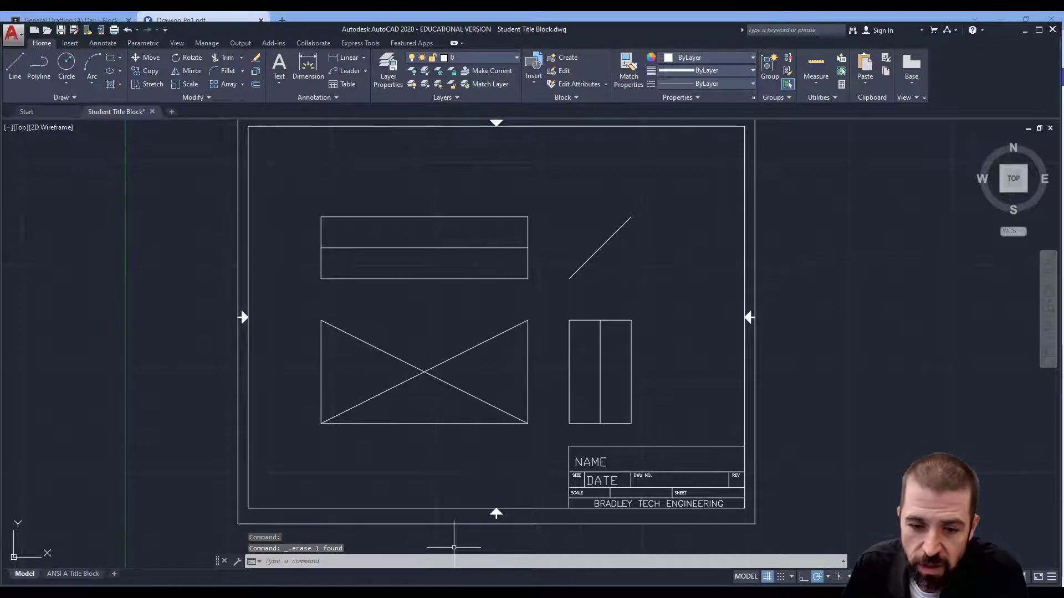
key(alt+Tab)
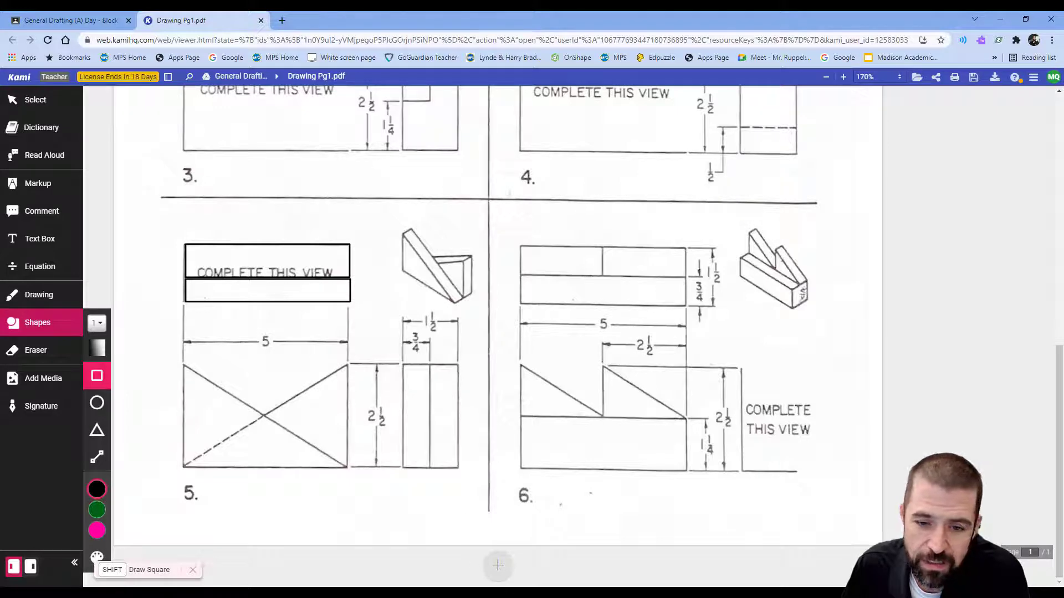
Trim the lower-left half of one diagonal back to the X intersection.
key(alt+Tab)
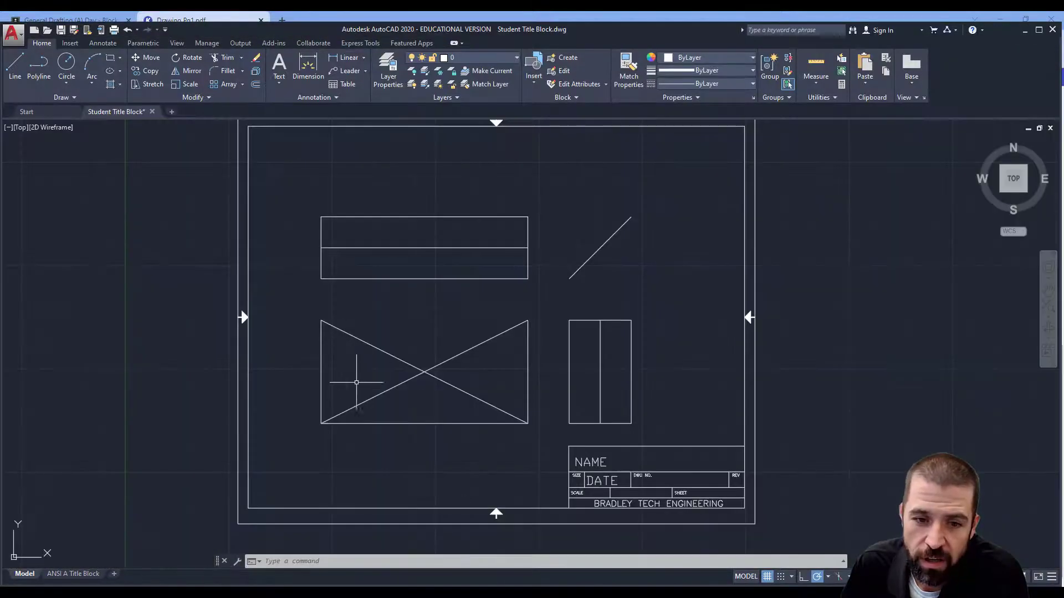
click(222, 58)
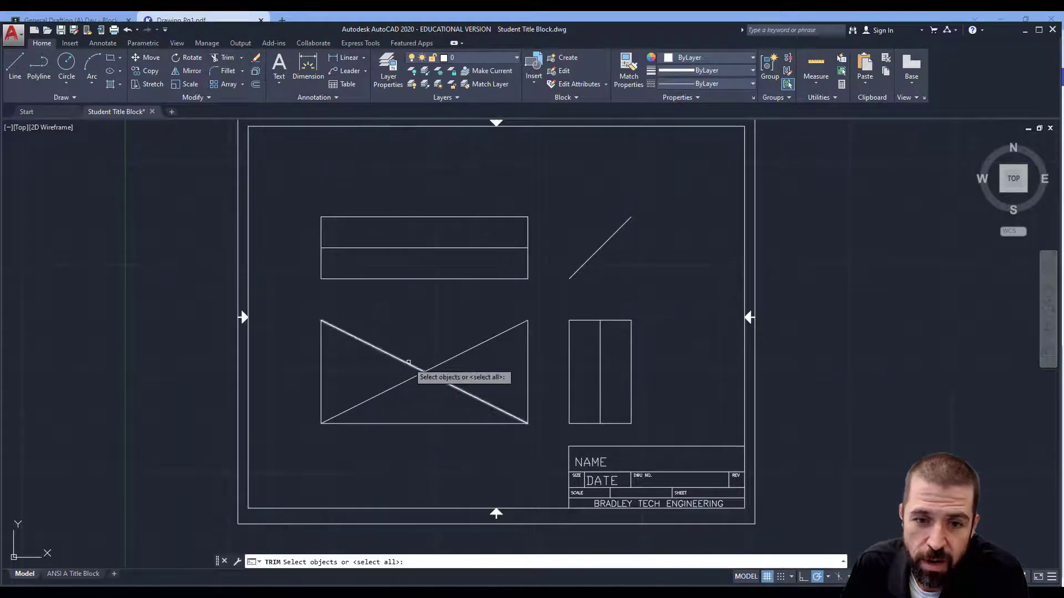
click(409, 364)
key(Return)
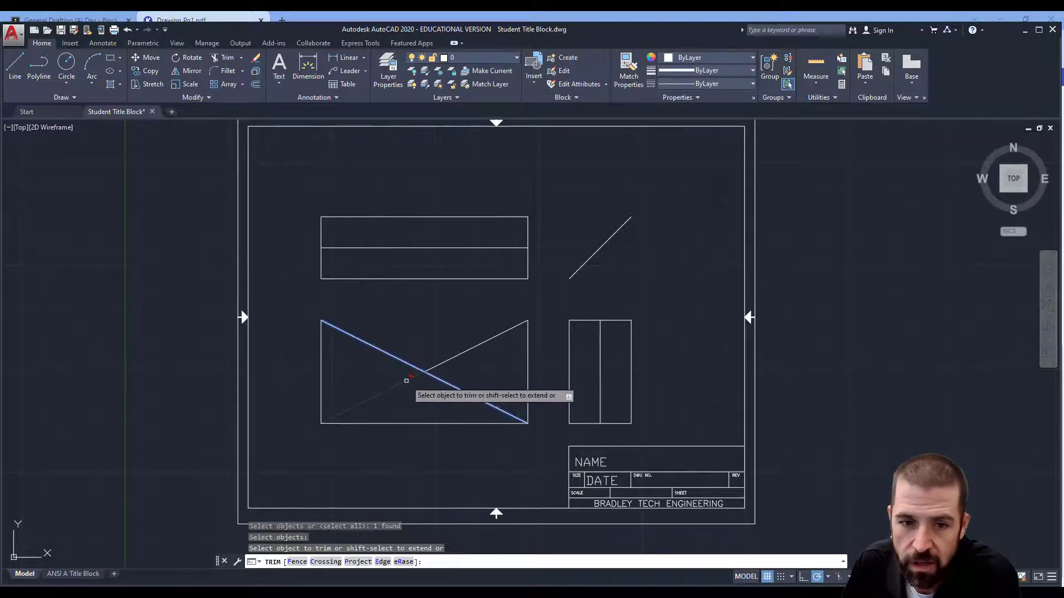
click(406, 381)
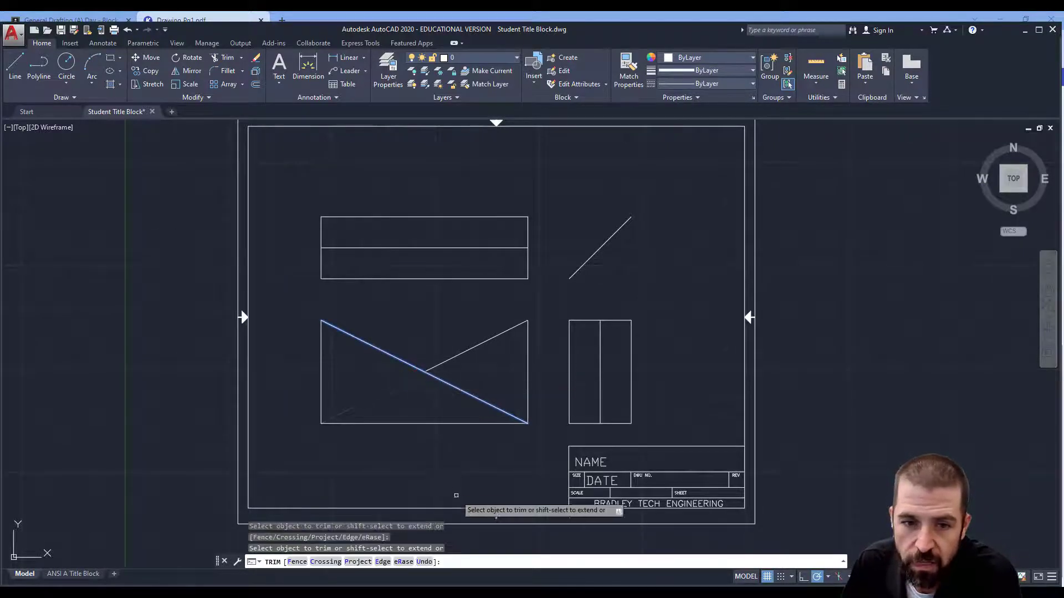
On layer HIDDEN, draw a line from the X intersection to the lower-left corner.
click(22, 67)
click(504, 58)
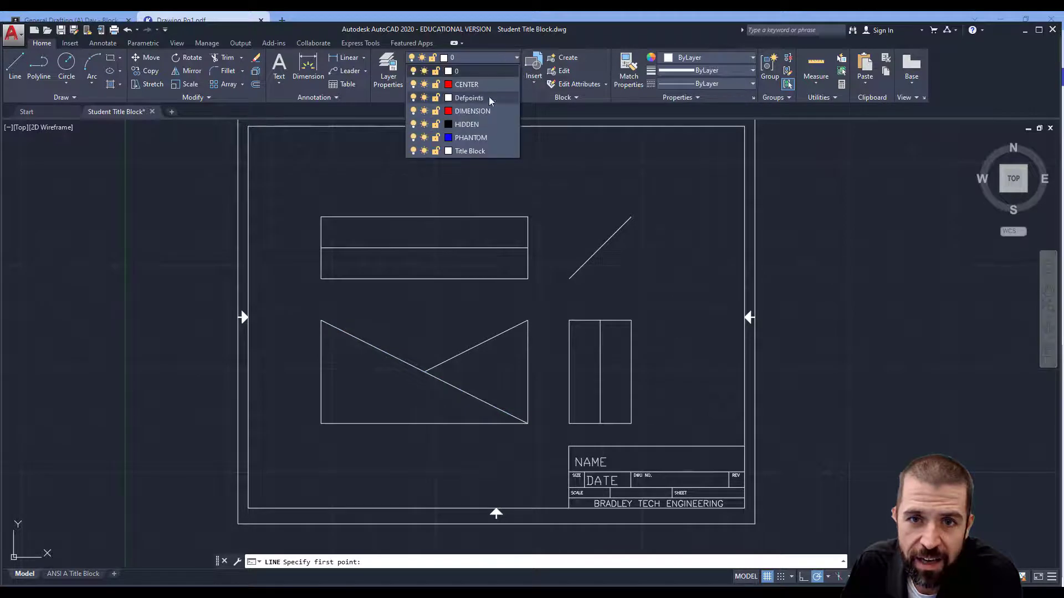
click(477, 122)
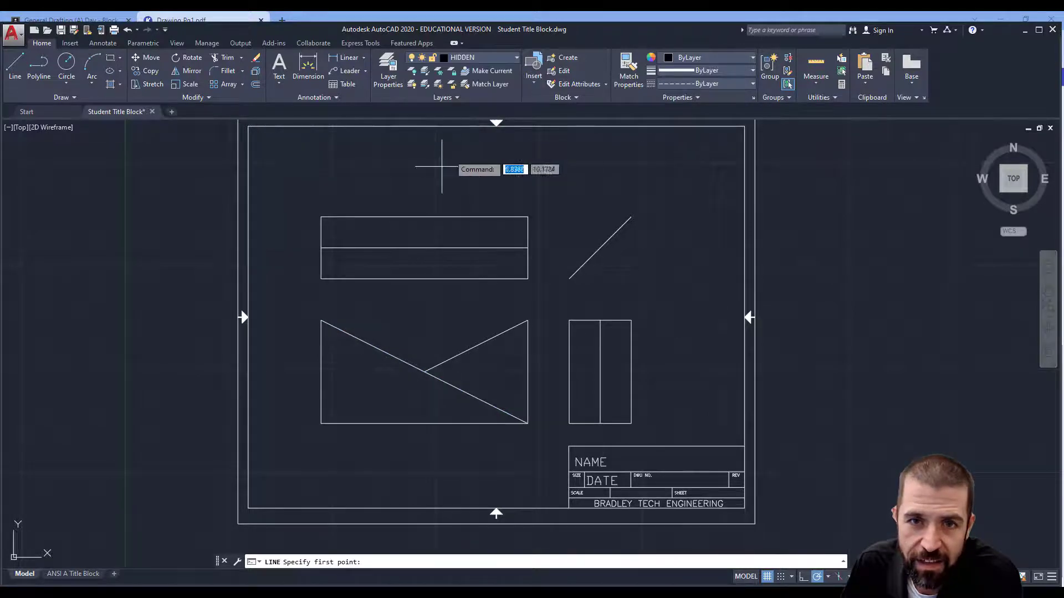
click(424, 371)
click(328, 422)
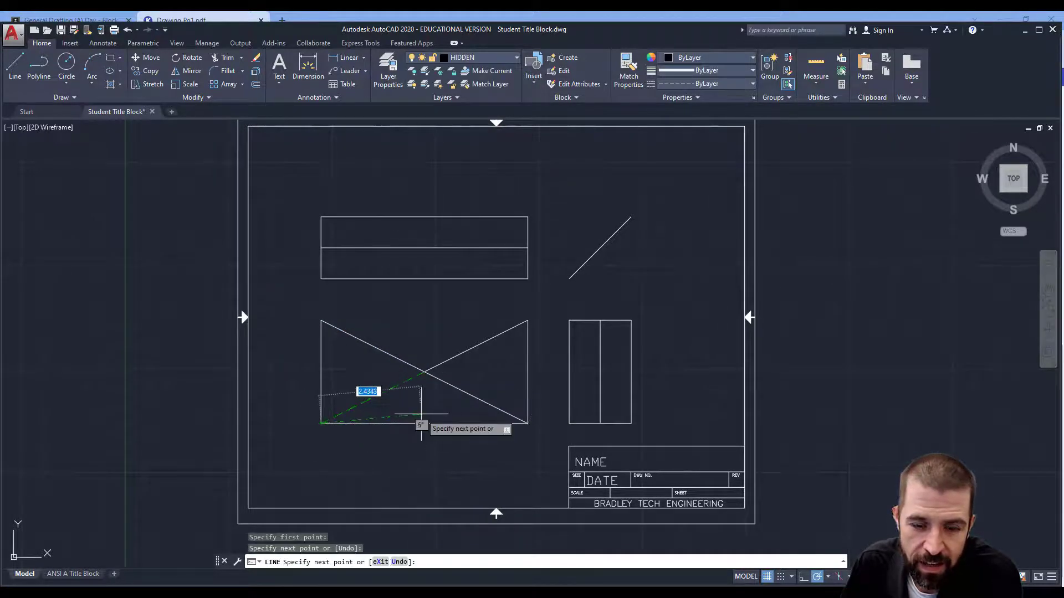
key(Escape)
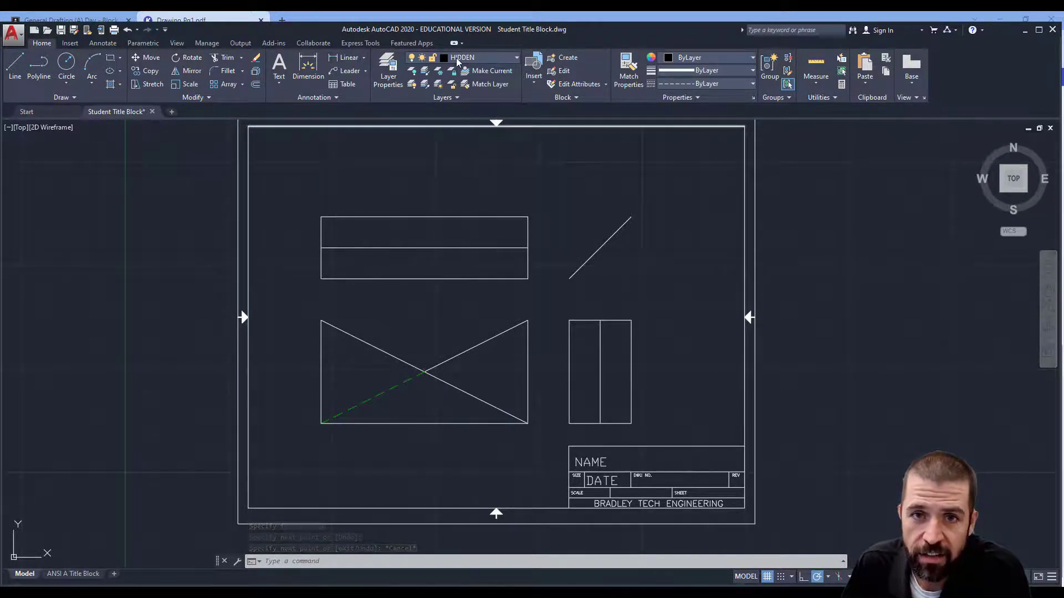
Make DIMENSION the current layer and check the worksheet PDF for the dimensions.
click(458, 58)
click(468, 111)
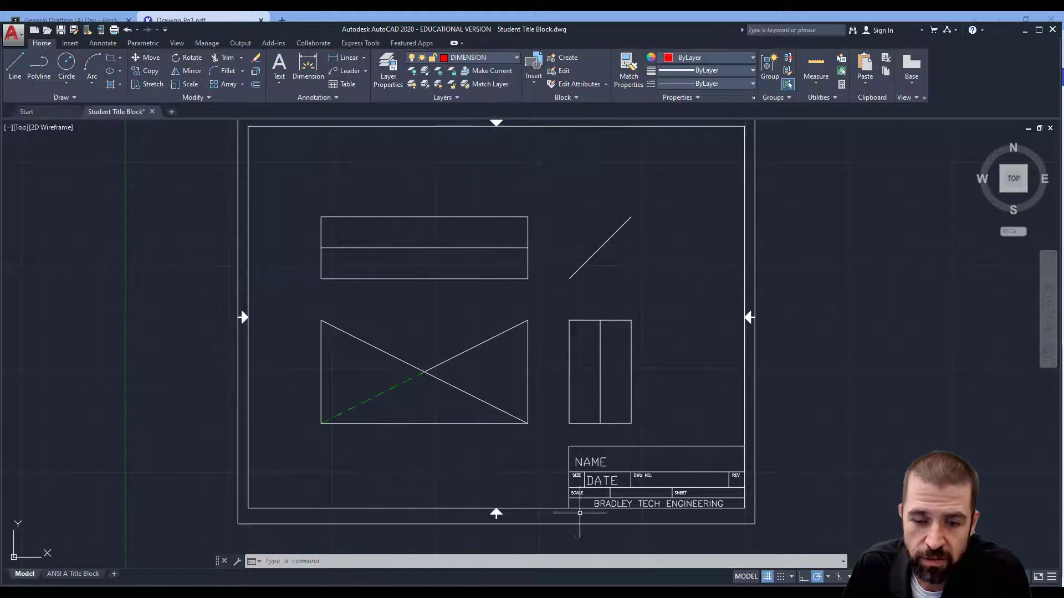
key(alt+Tab)
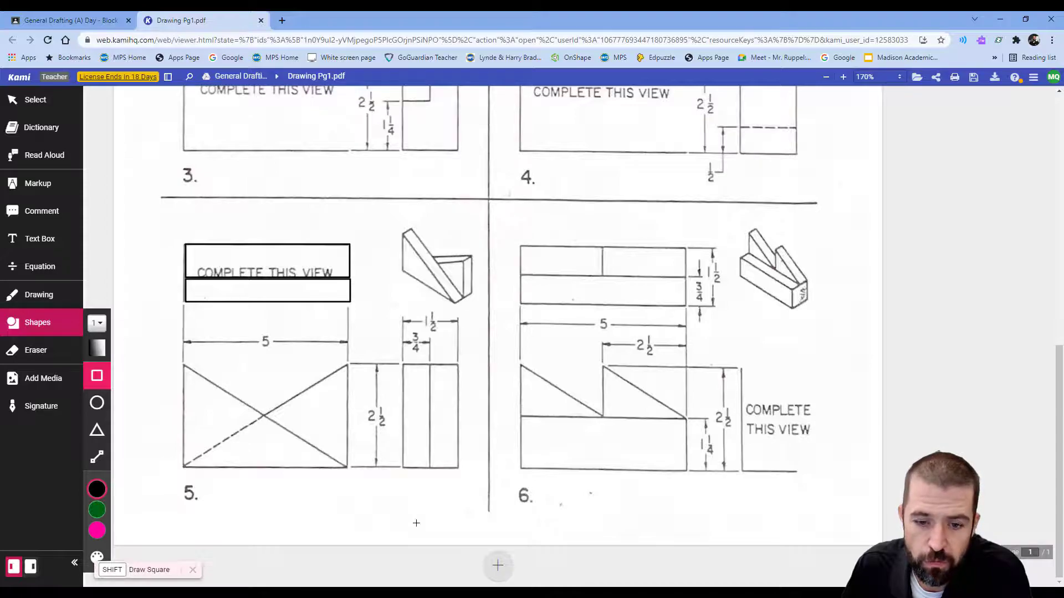
key(alt+Tab)
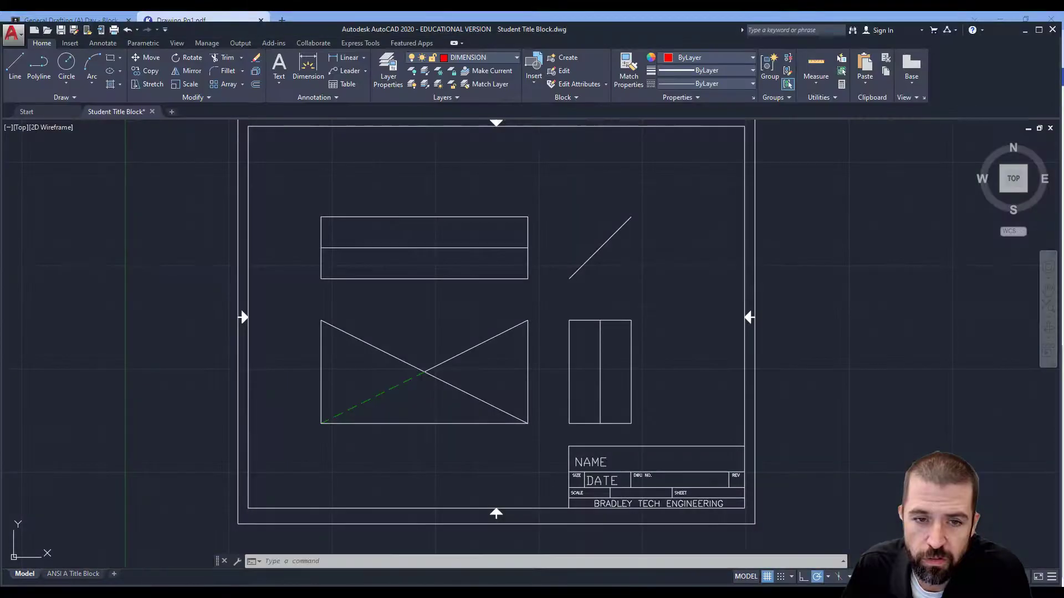
Add the 5.00 width dimension and the 2.50 front-view height dimension.
click(348, 57)
click(321, 279)
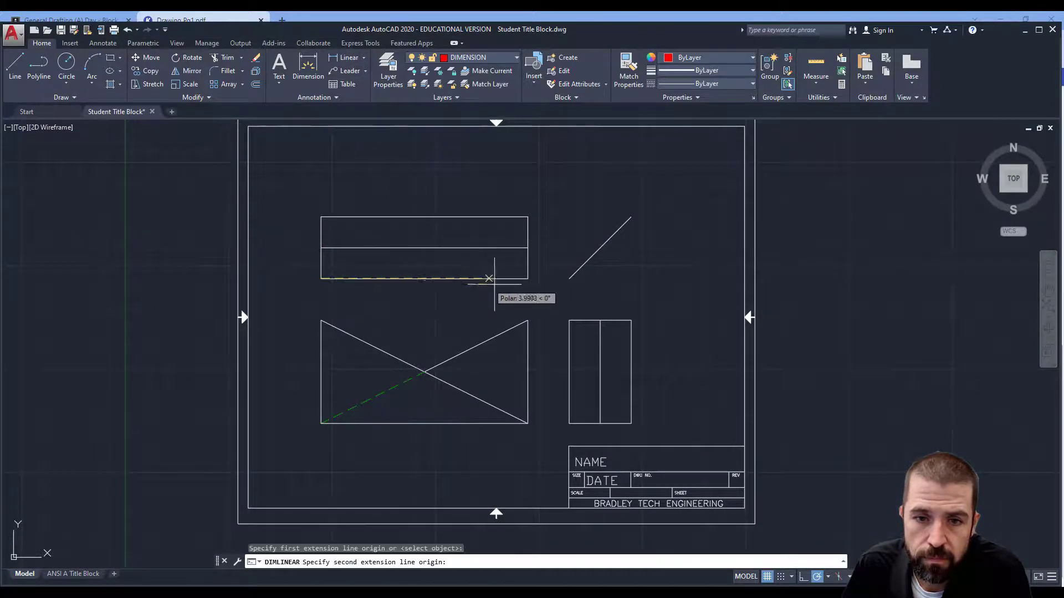
click(528, 279)
click(511, 296)
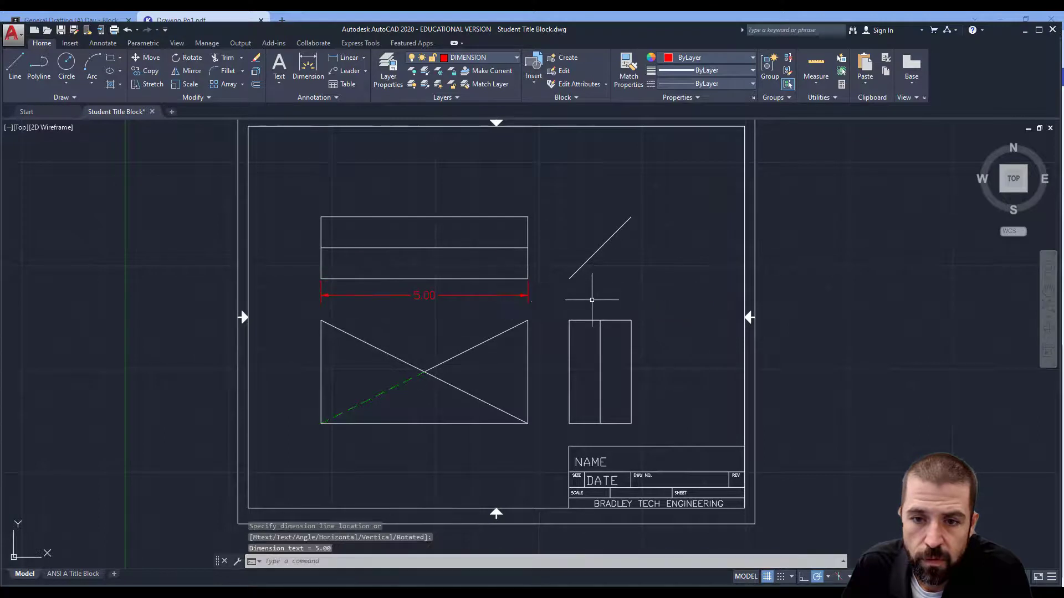
key(space)
click(528, 321)
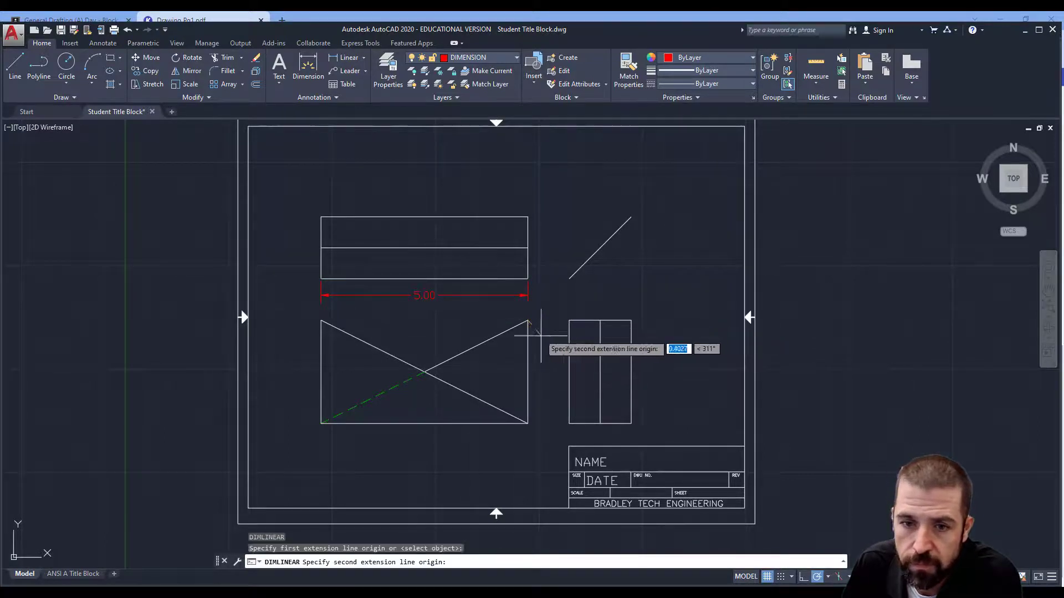
click(528, 422)
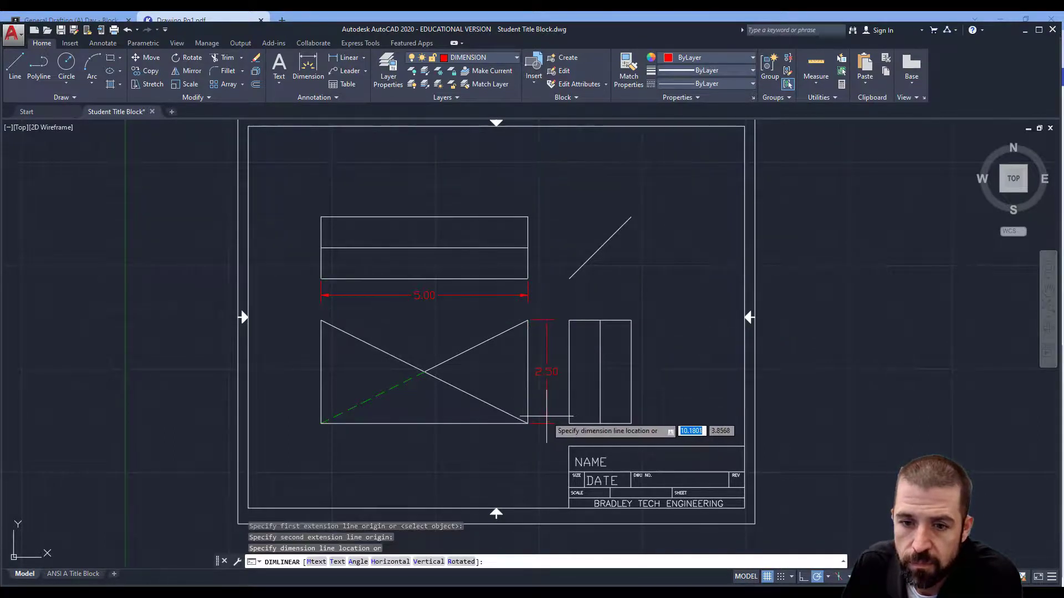
click(546, 382)
Add the 1.50 and 0.75 linear dimensions above the side view.
key(space)
key(space)
click(573, 321)
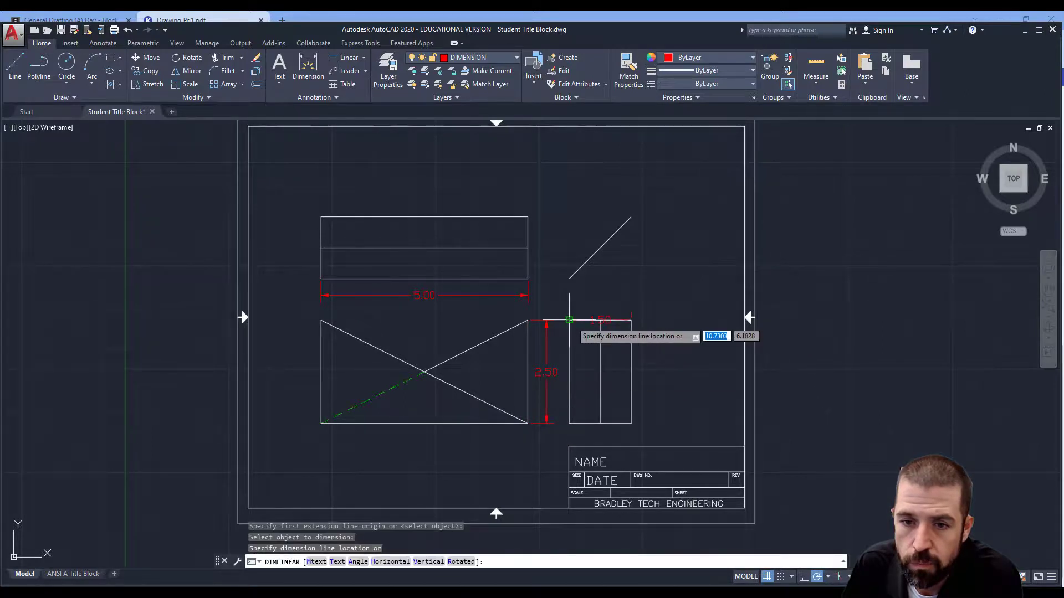
click(569, 291)
key(space)
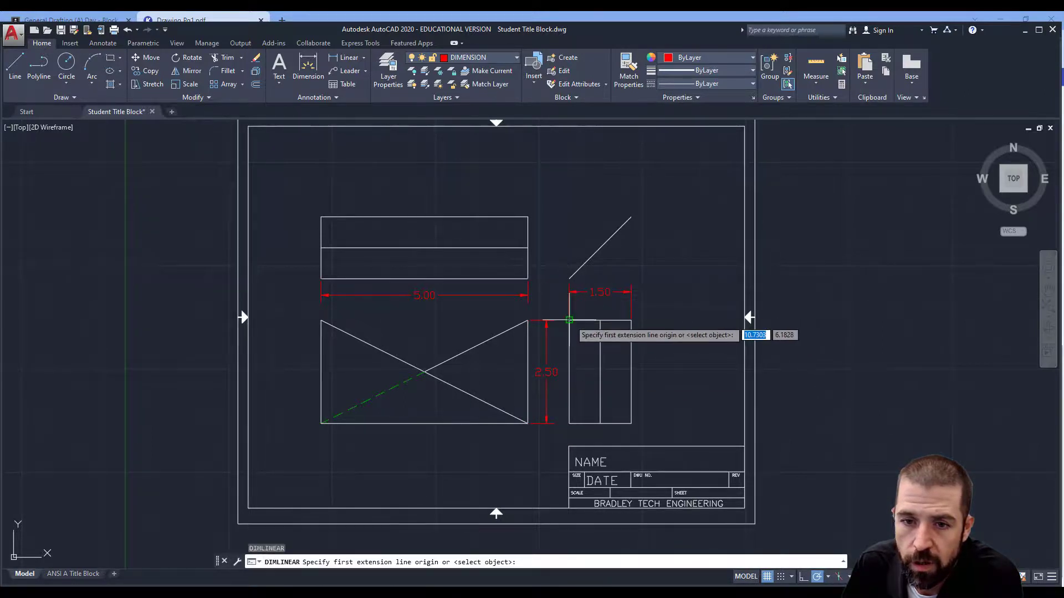
click(569, 320)
click(600, 320)
click(592, 307)
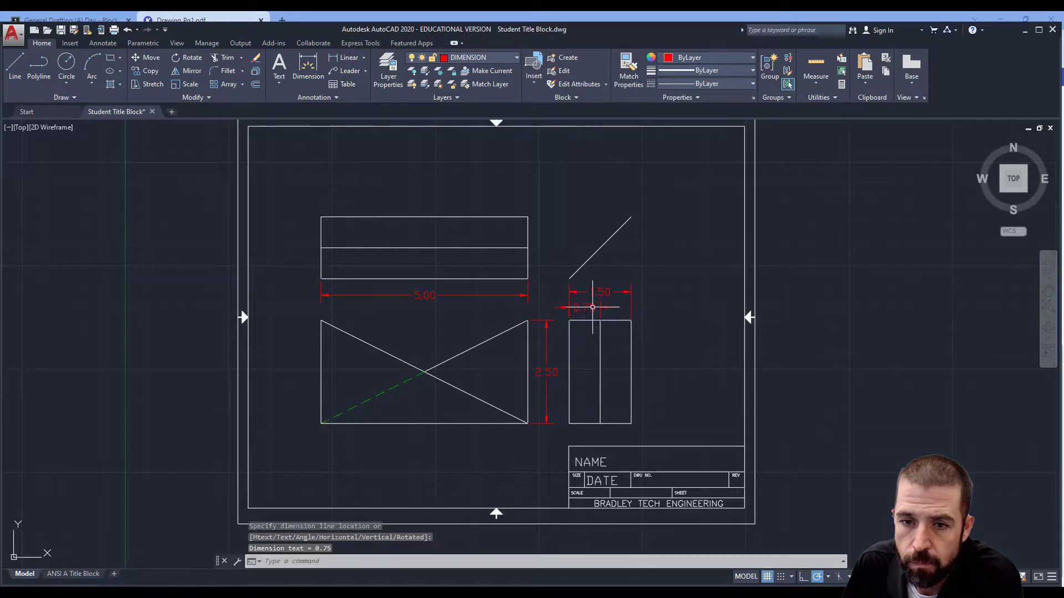